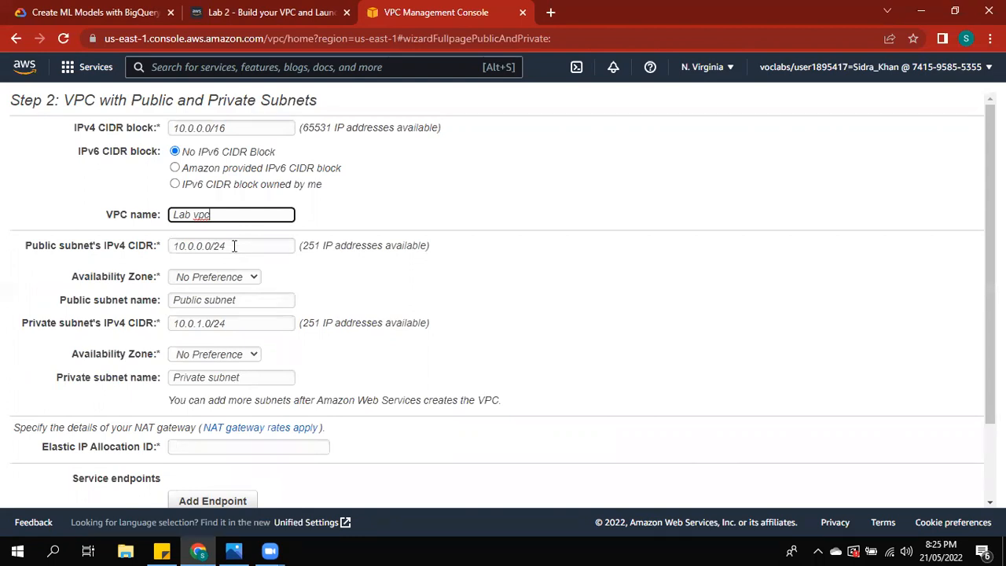
Step: Set the public subnet's availability zone to us-east-1a and name it Public subnet 1
click(225, 278)
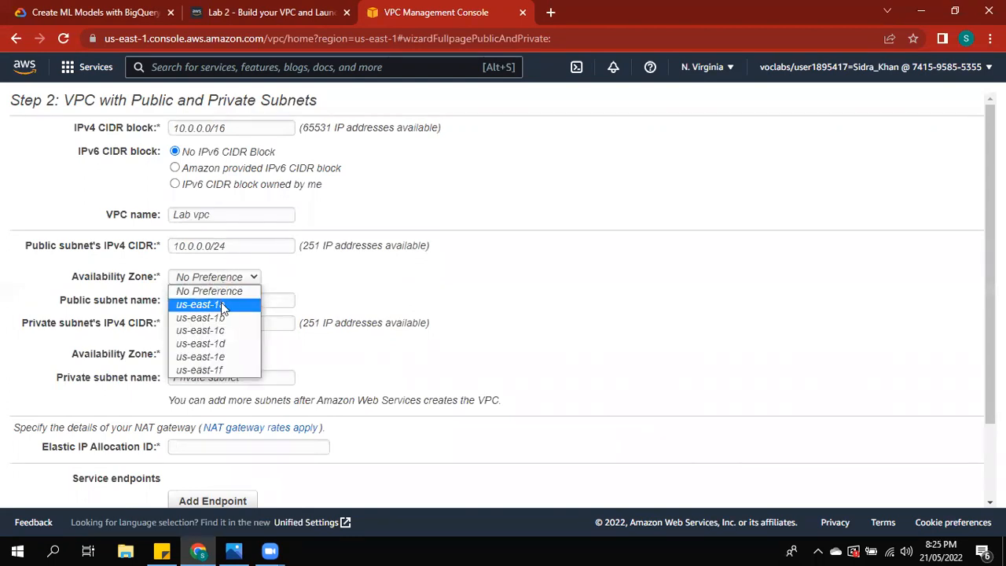
click(234, 306)
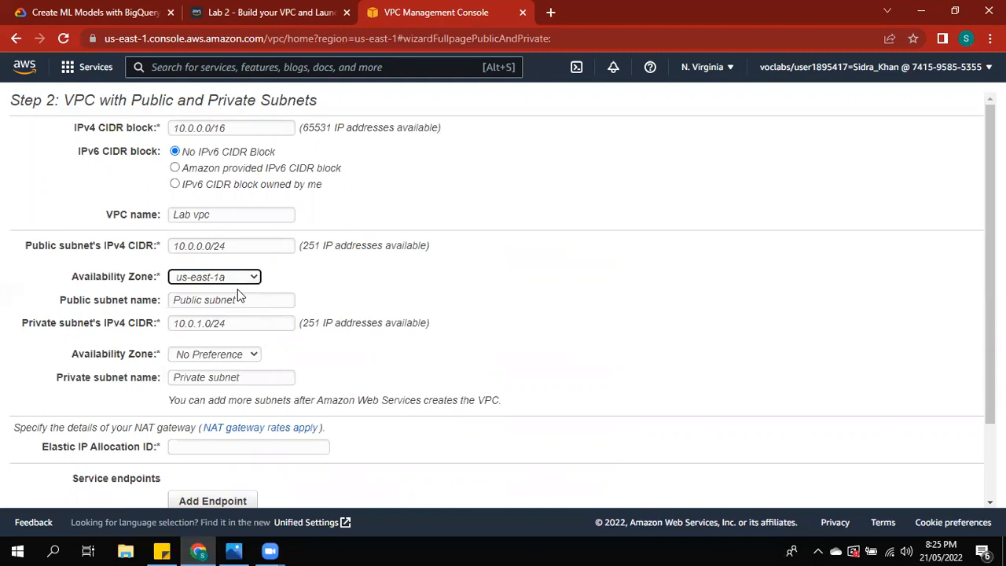
click(244, 301)
text(1)
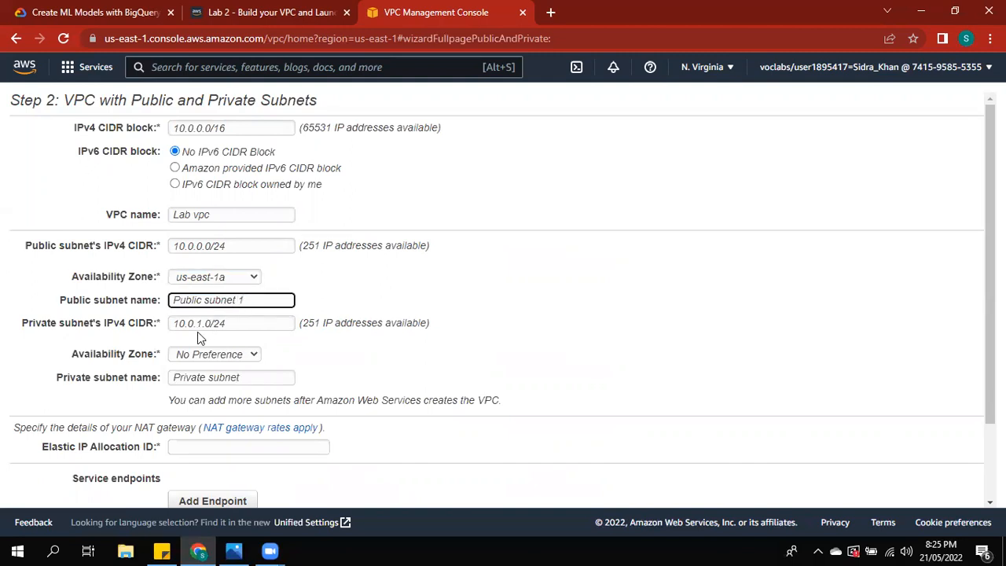
Step: Set the private subnet's availability zone to us-east-1a and name it Private subnet 1
click(211, 354)
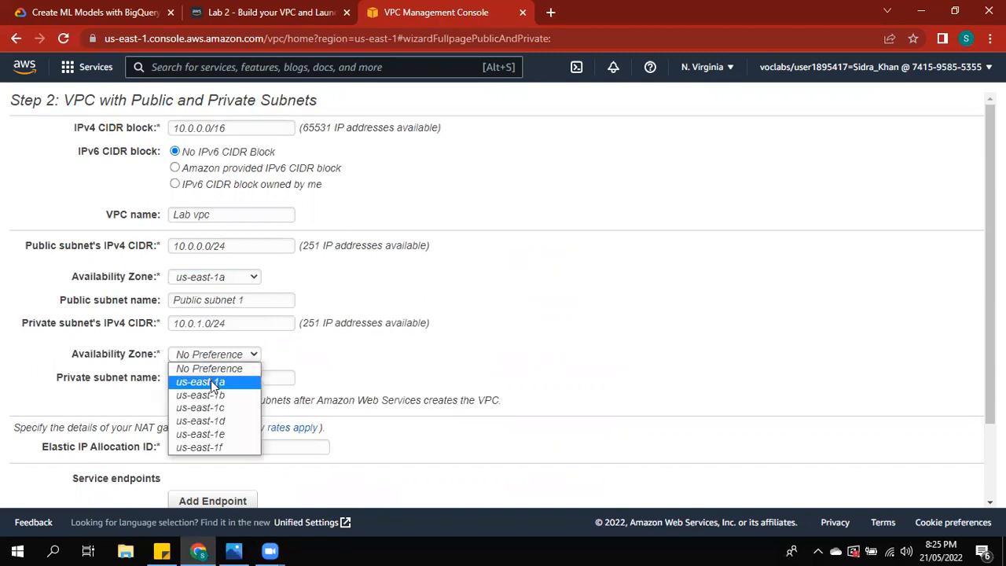
click(211, 381)
click(264, 374)
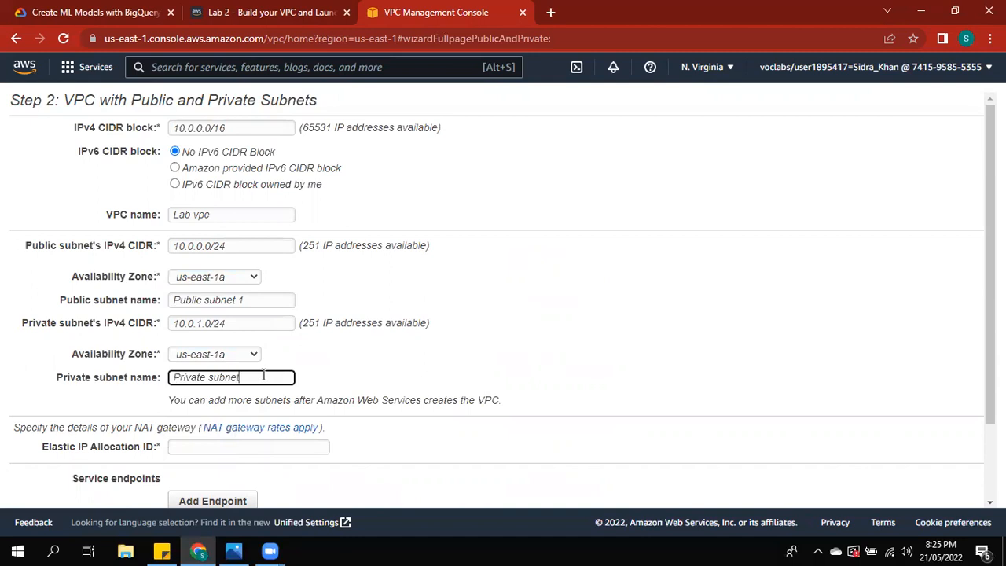
text(1)
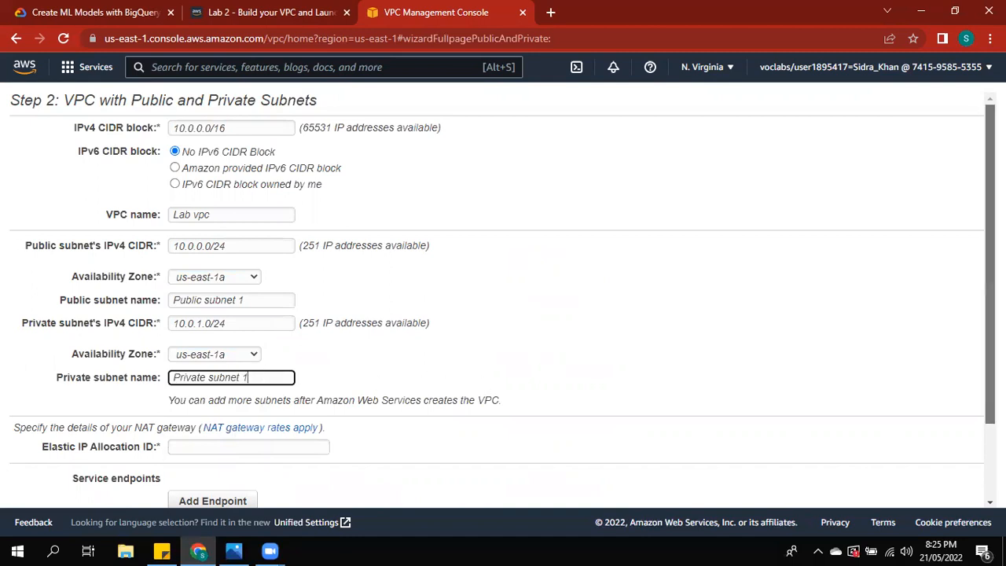
Step: Assign the Elastic IP allocation eipalloc-065091ad895542ff5 to the NAT gateway and create the VPC
scroll(203, 347, down, 3)
click(213, 349)
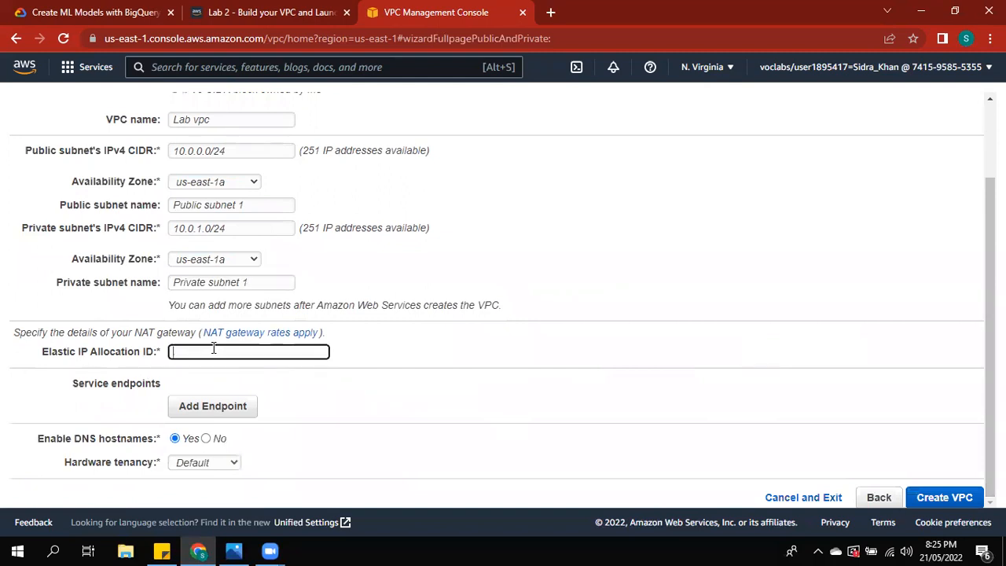
click(242, 404)
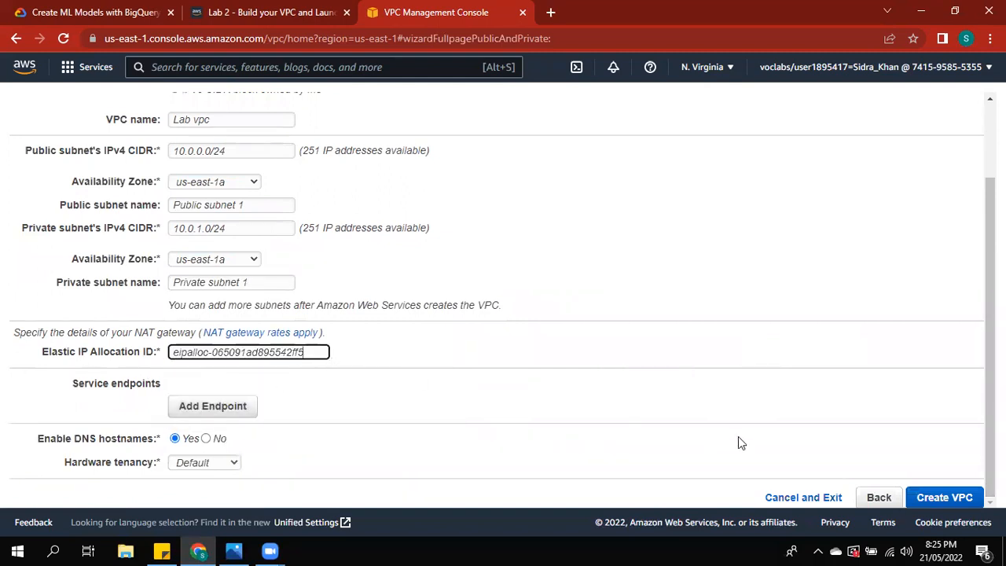
click(932, 495)
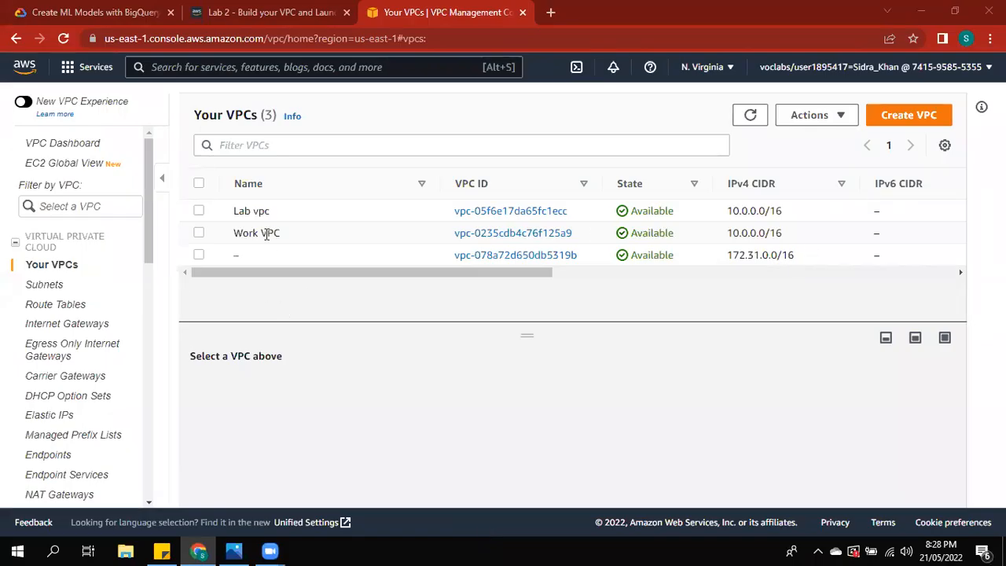
Step: Open the details of Lab vpc and go to its main route table
click(472, 222)
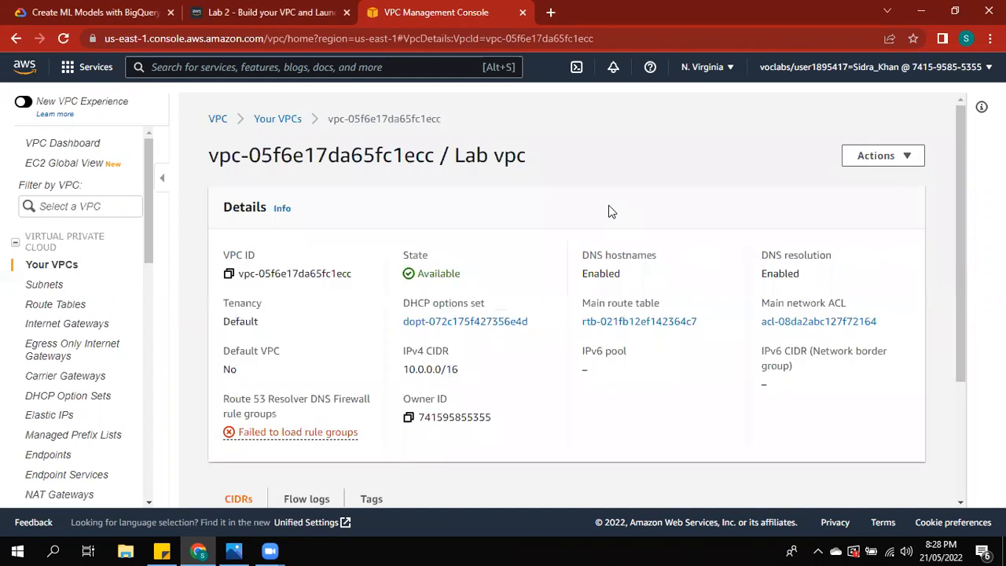
drag(961, 189, 957, 225)
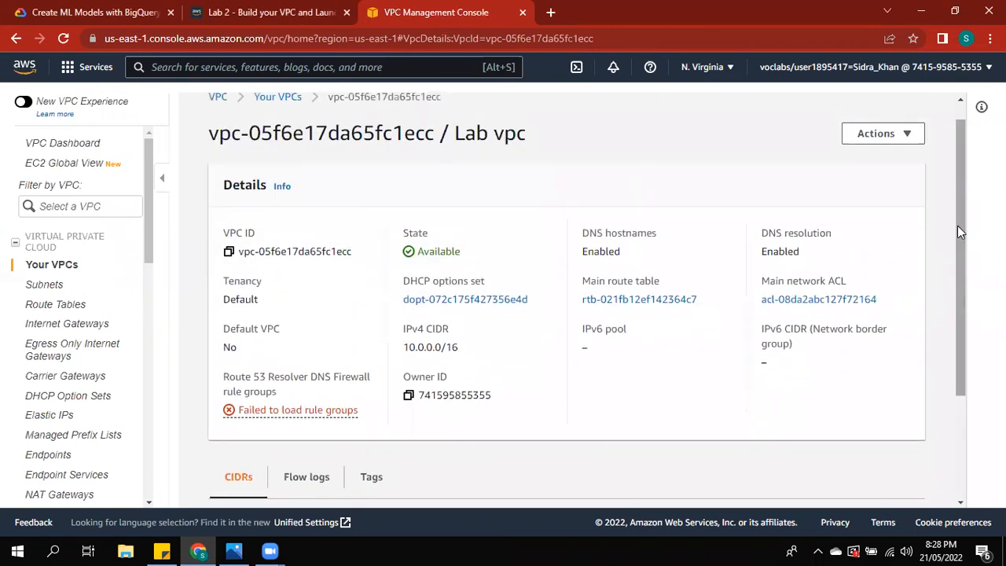
click(670, 303)
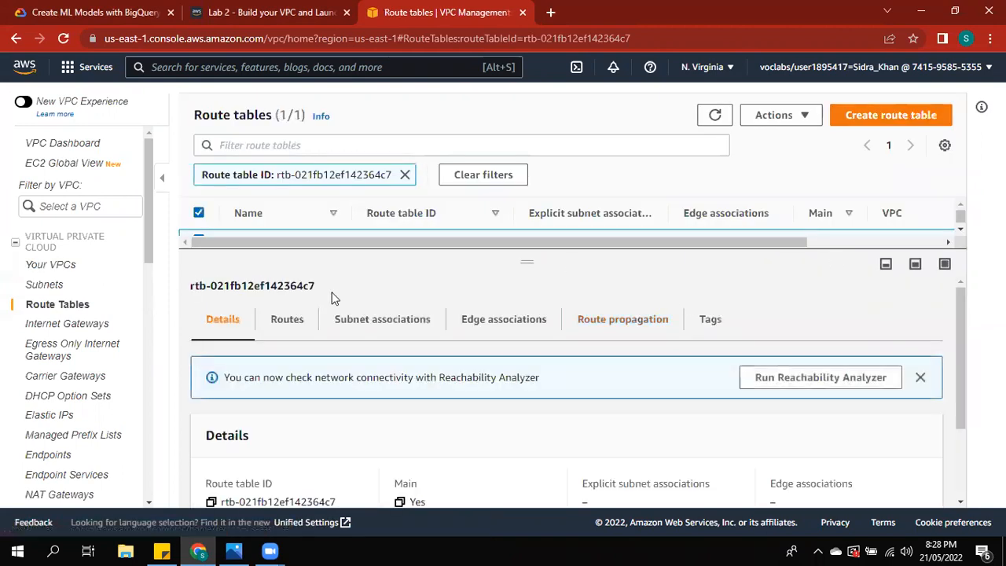
Step: Examine the destinations and targets of the routes in the main route table
click(289, 322)
drag(958, 315, 969, 403)
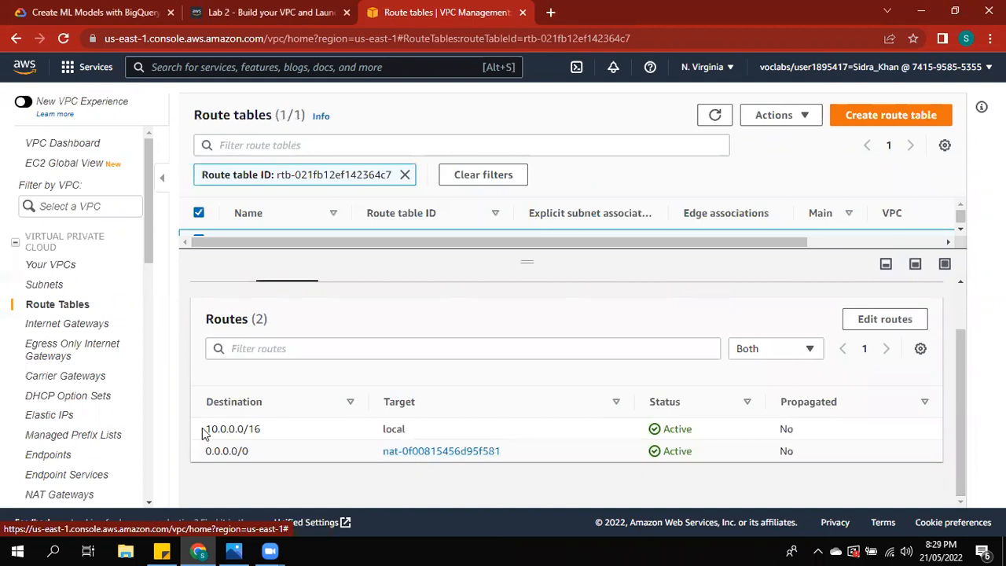
drag(208, 430, 314, 433)
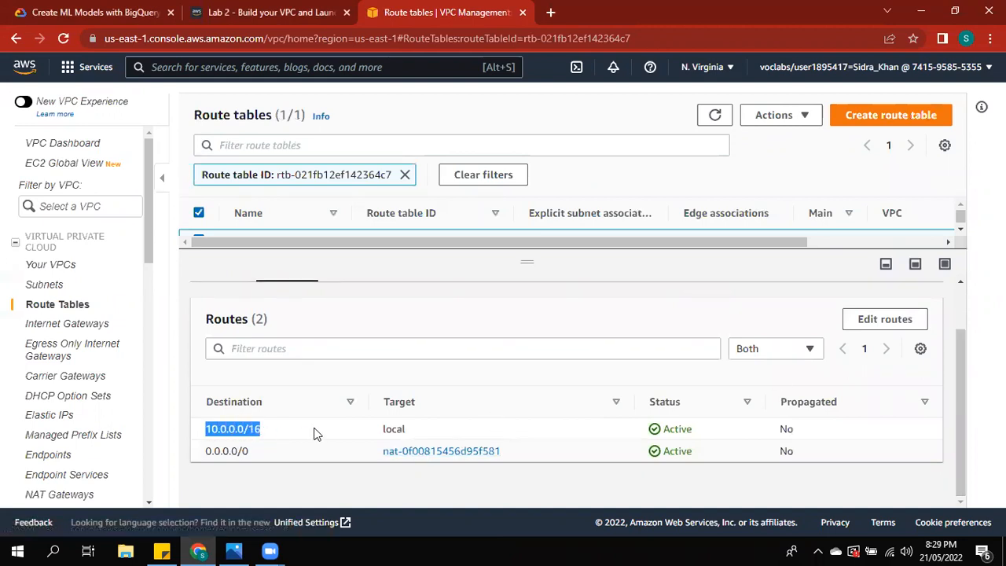
double_click(264, 446)
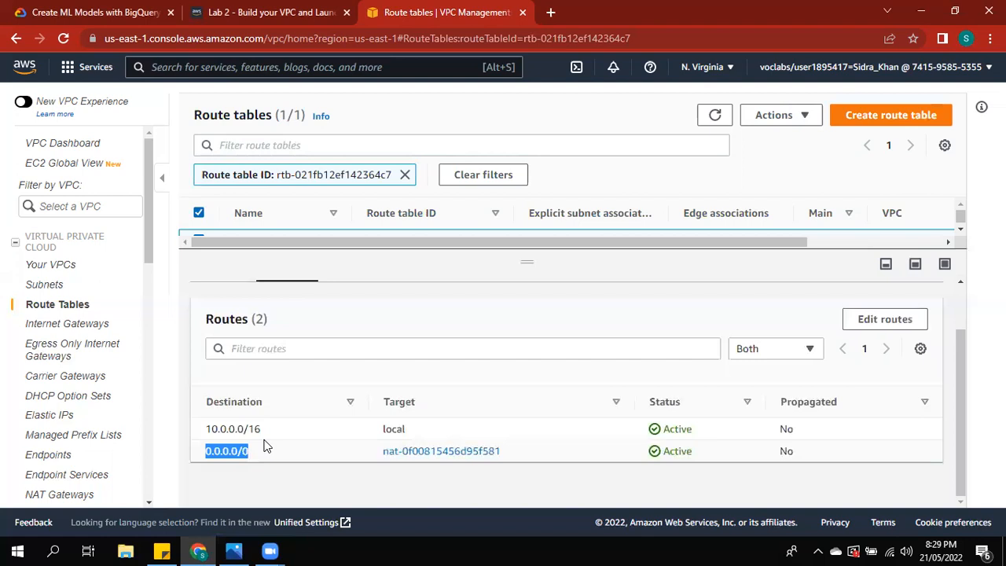
click(265, 446)
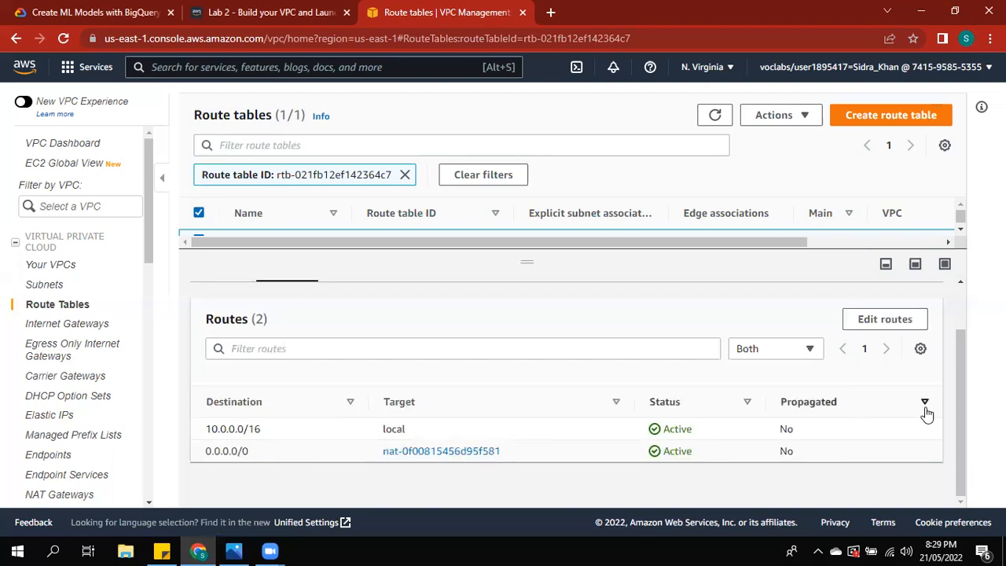
drag(962, 394, 958, 317)
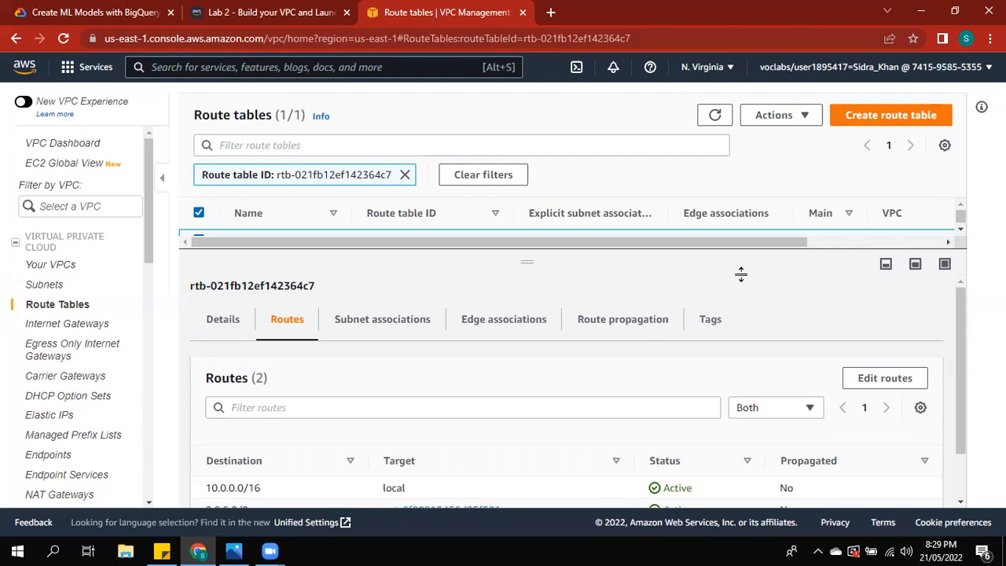
Step: Start creating a new subnet and select Lab vpc as its VPC
click(47, 286)
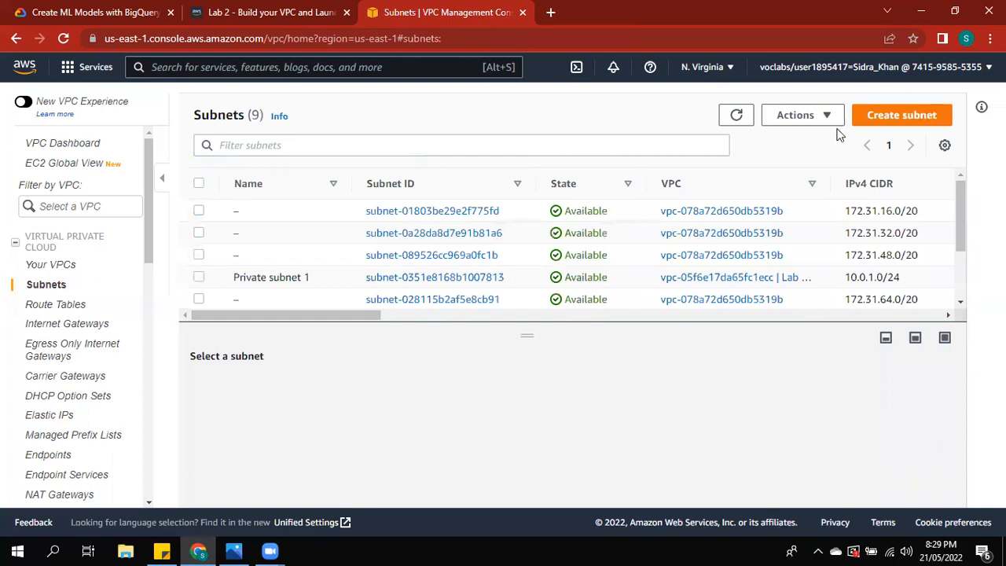
click(881, 119)
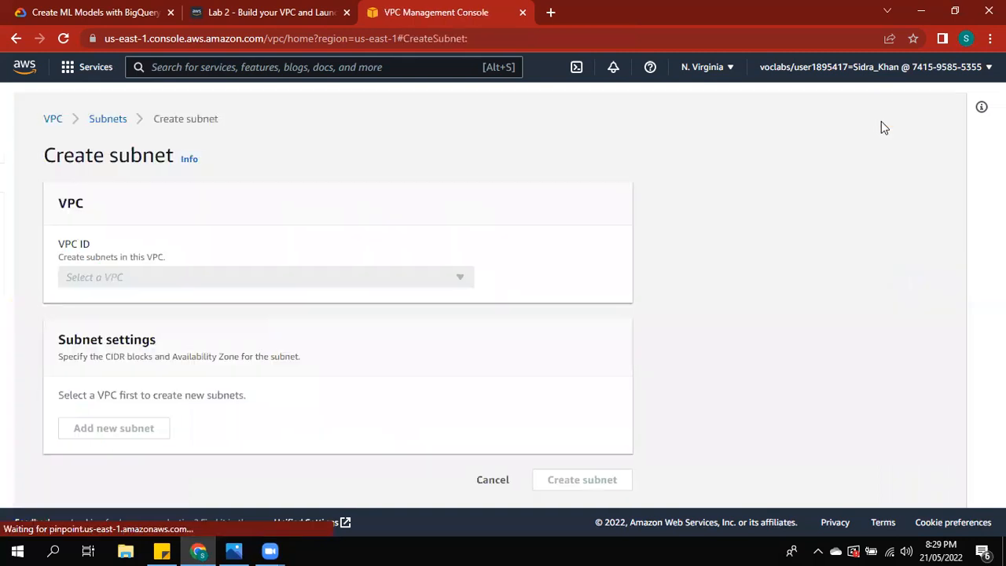
click(318, 276)
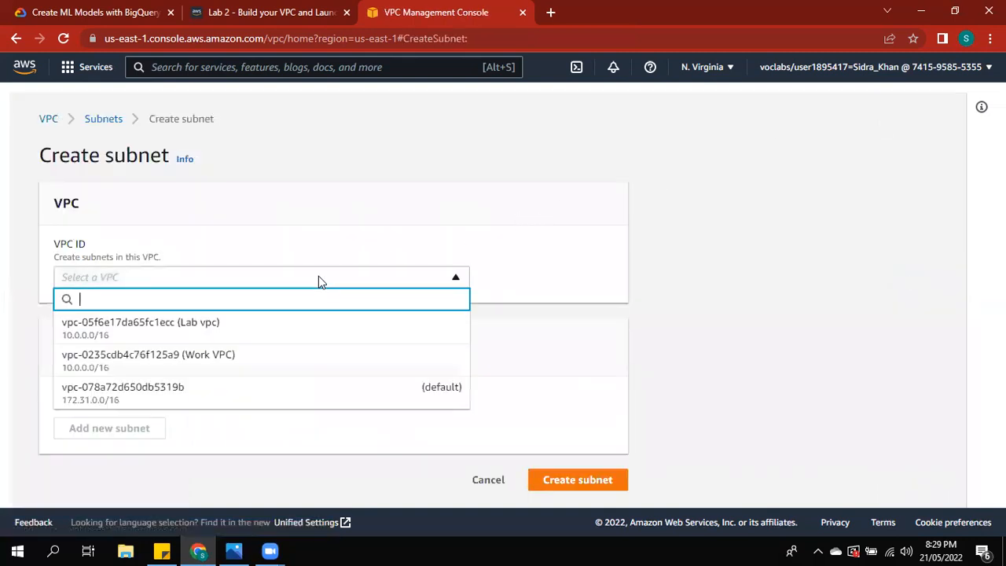
click(286, 334)
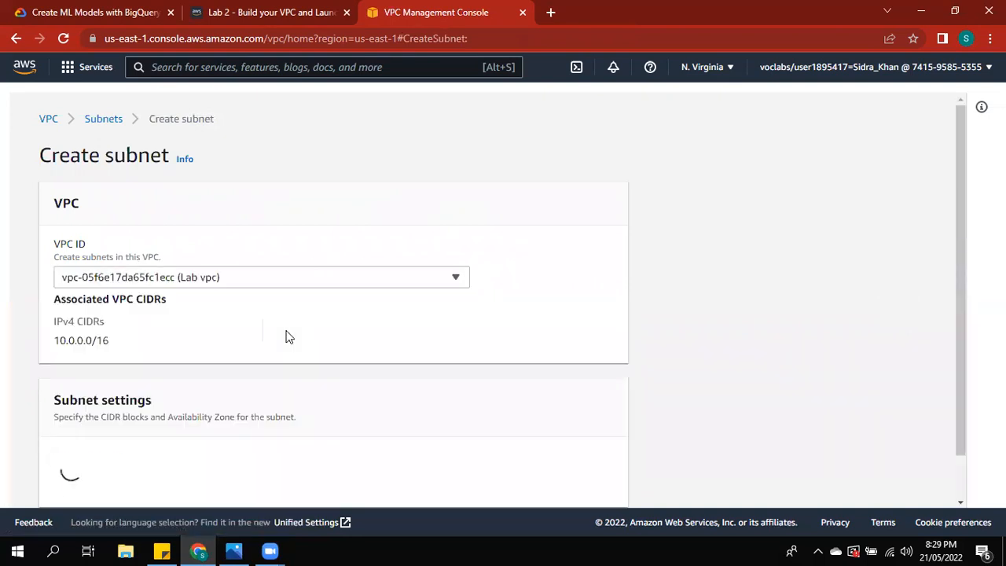
Step: Name the new subnet "public subnet 2" and place it in availability zone us-east-1b
drag(960, 216, 958, 338)
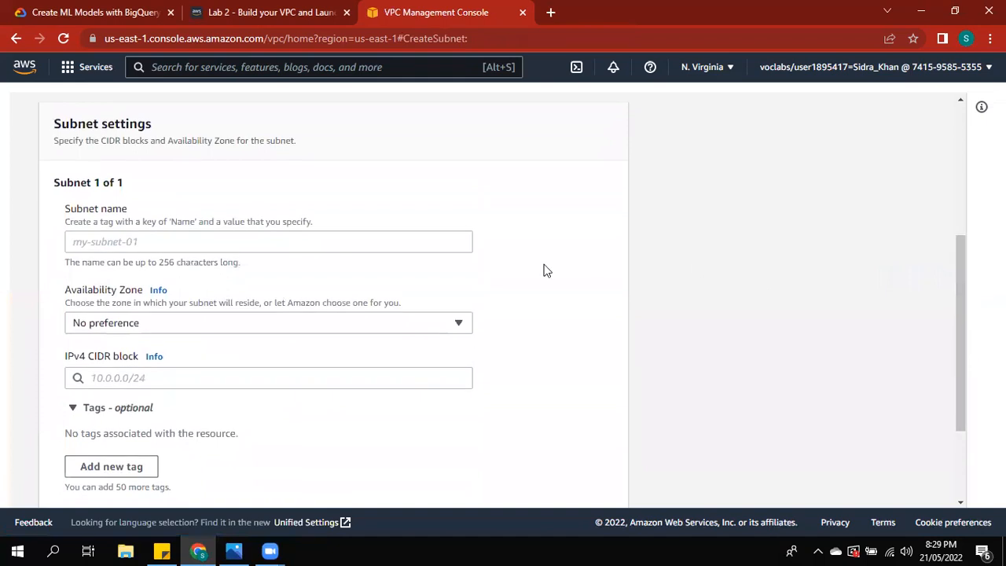
click(253, 246)
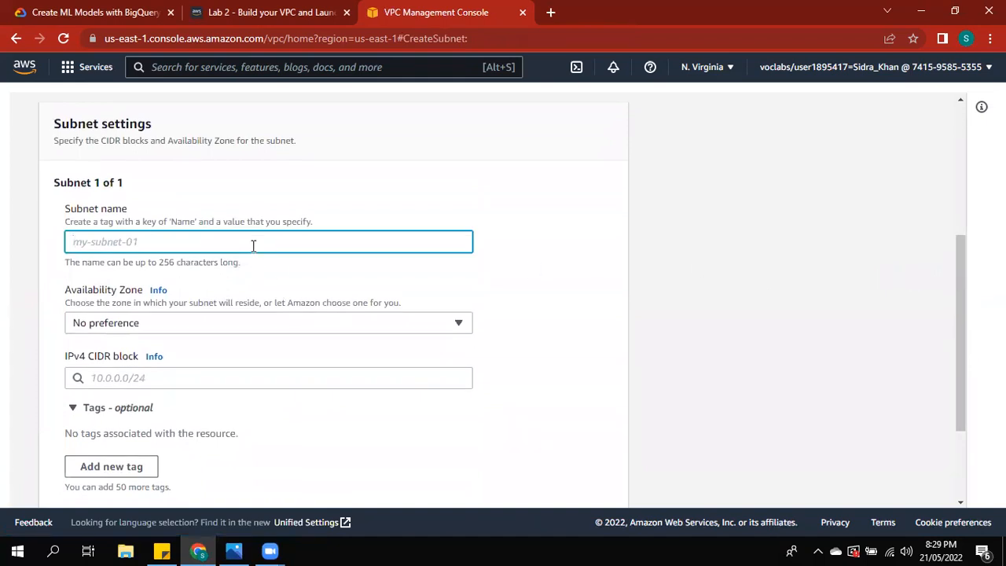
text(publ)
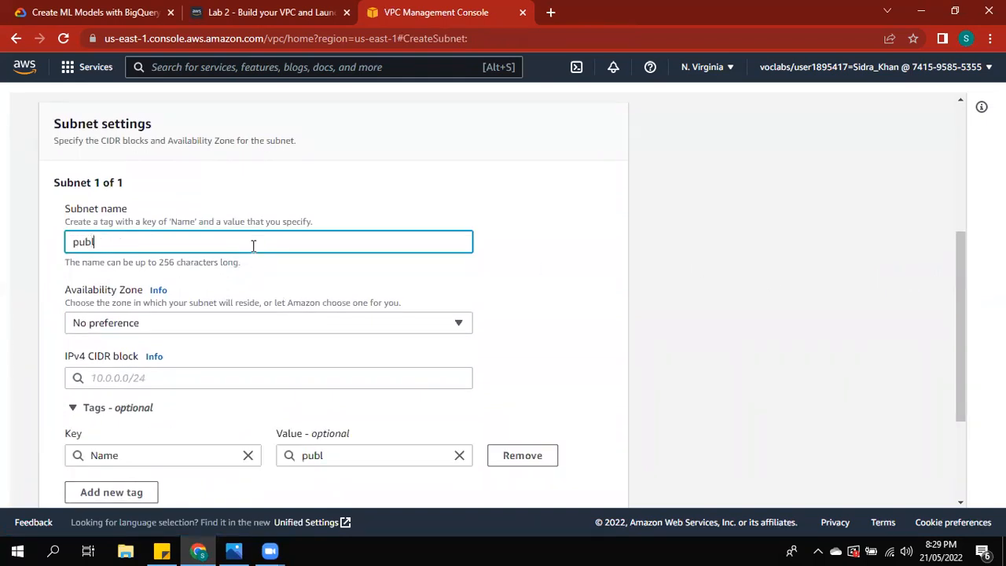
text(ic subnet 2)
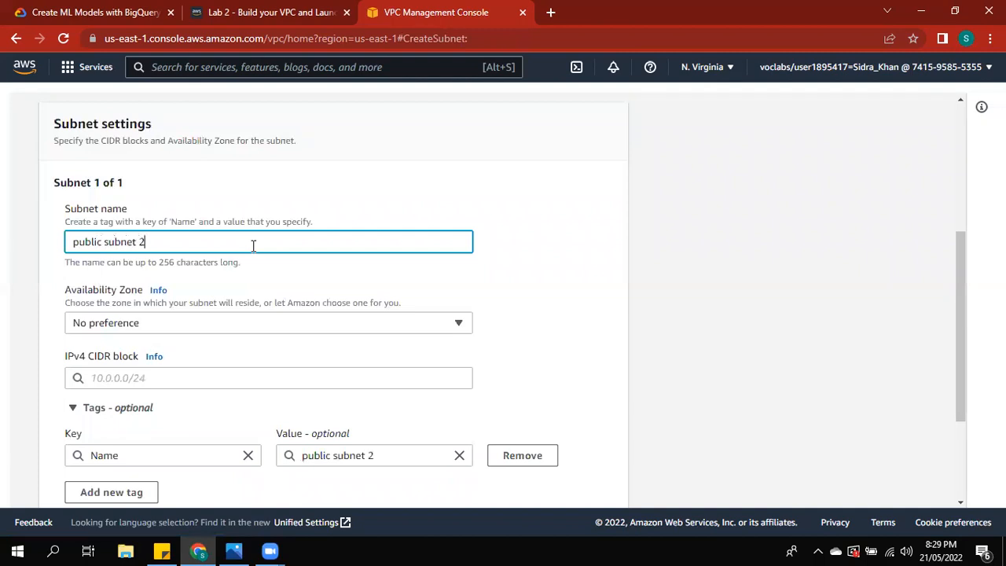
click(246, 320)
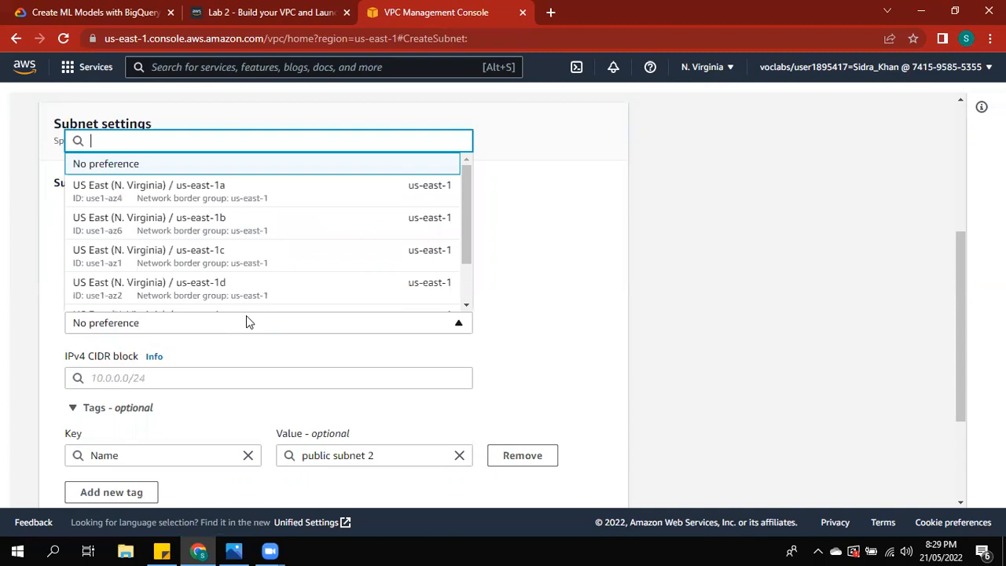
click(231, 234)
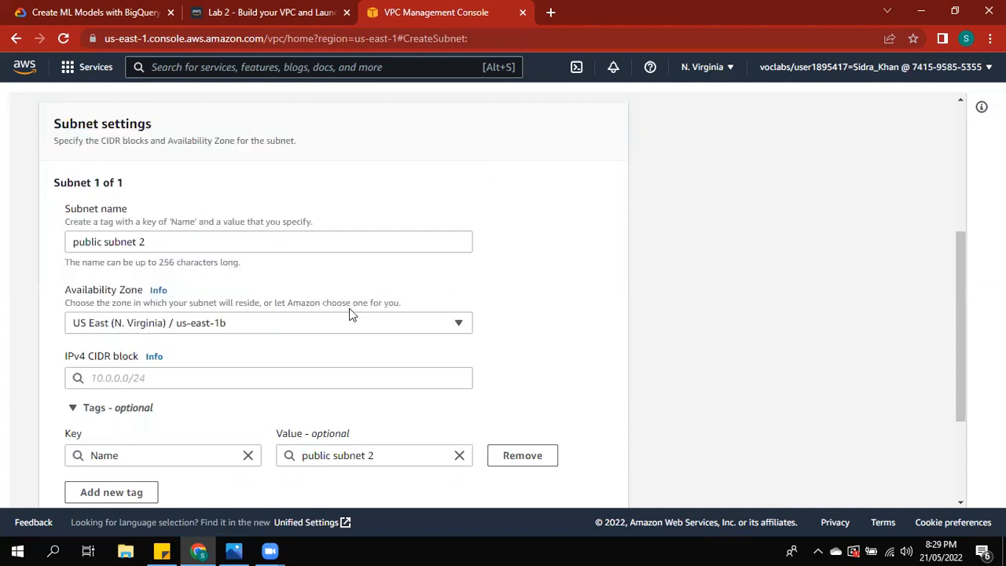
Step: Set the new subnet's IPv4 CIDR block to 10.0.2.0/24 and create the subnet
click(314, 382)
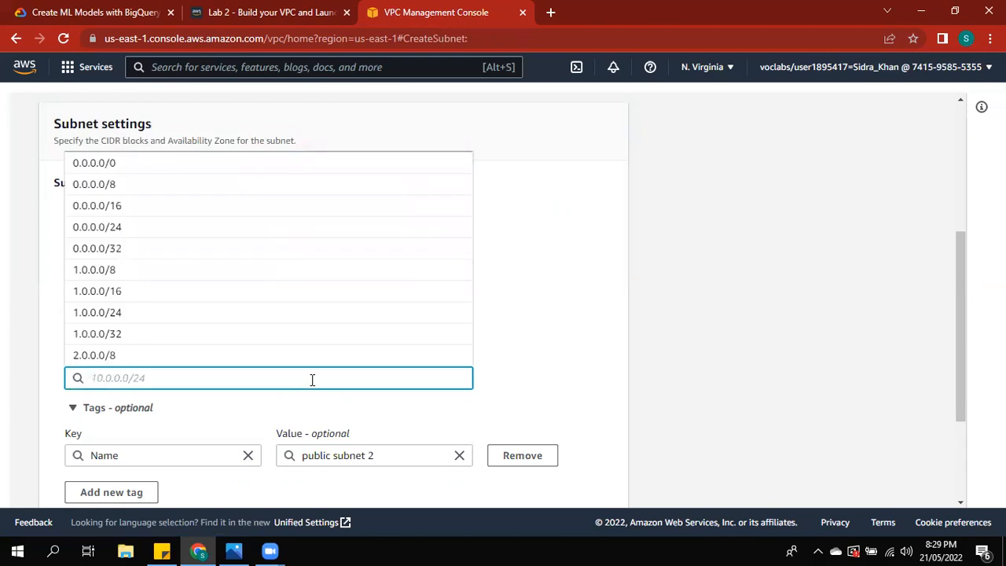
text(10)
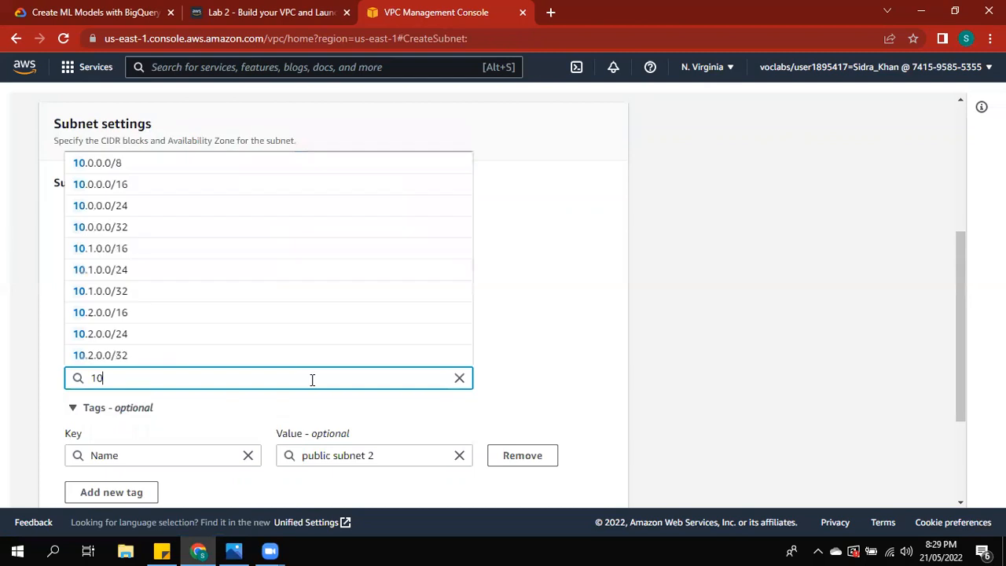
text(.0.)
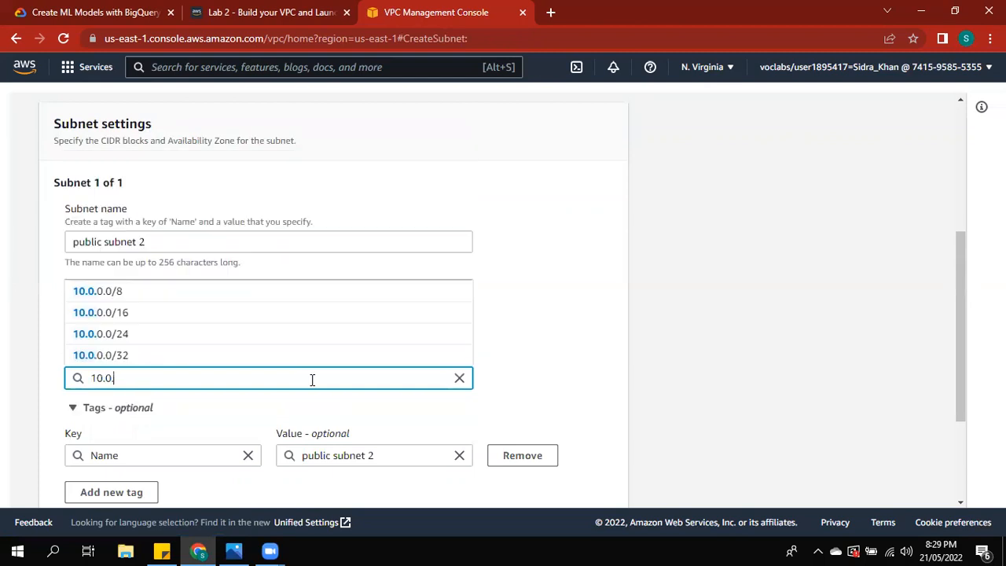
text(2.)
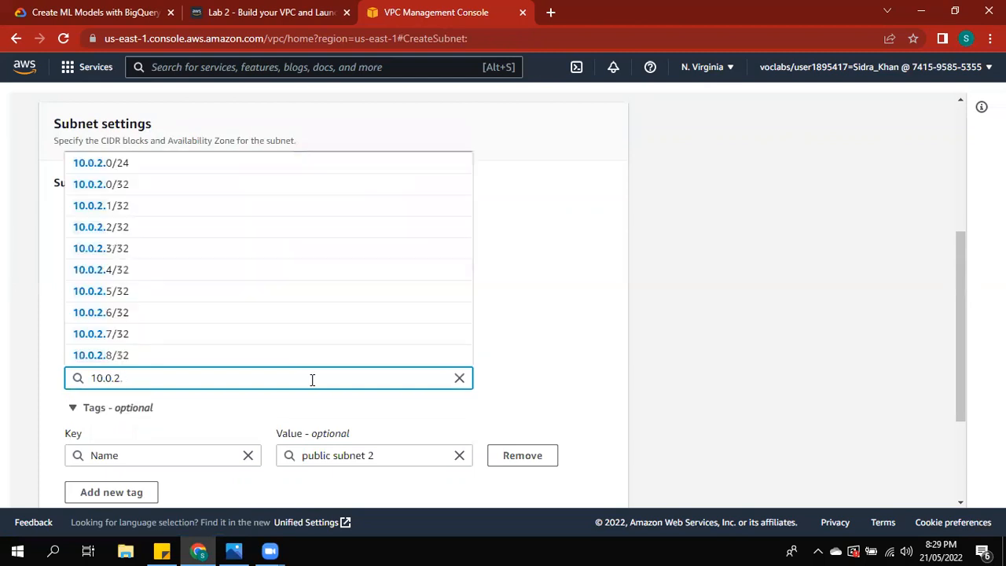
text(0/24)
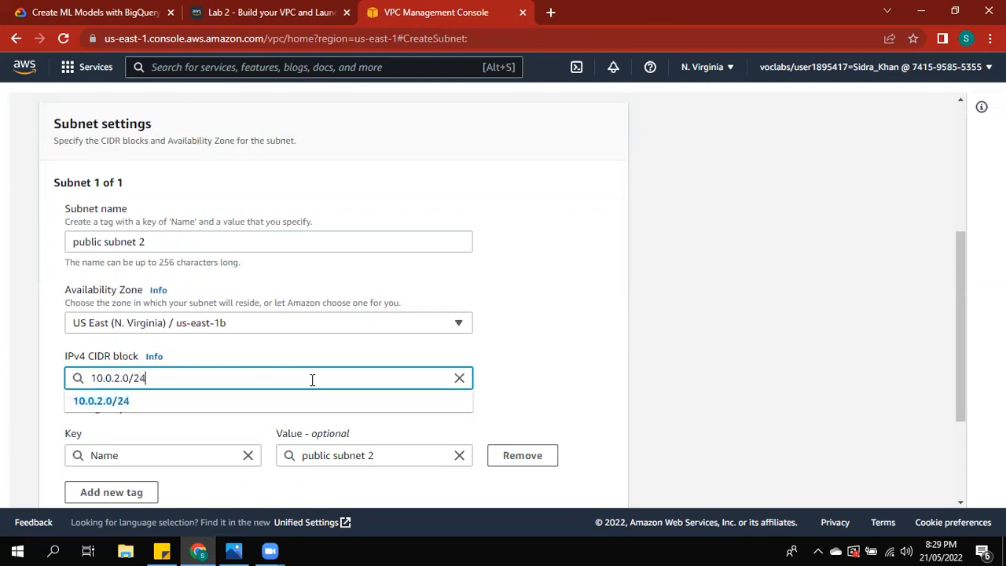
click(299, 400)
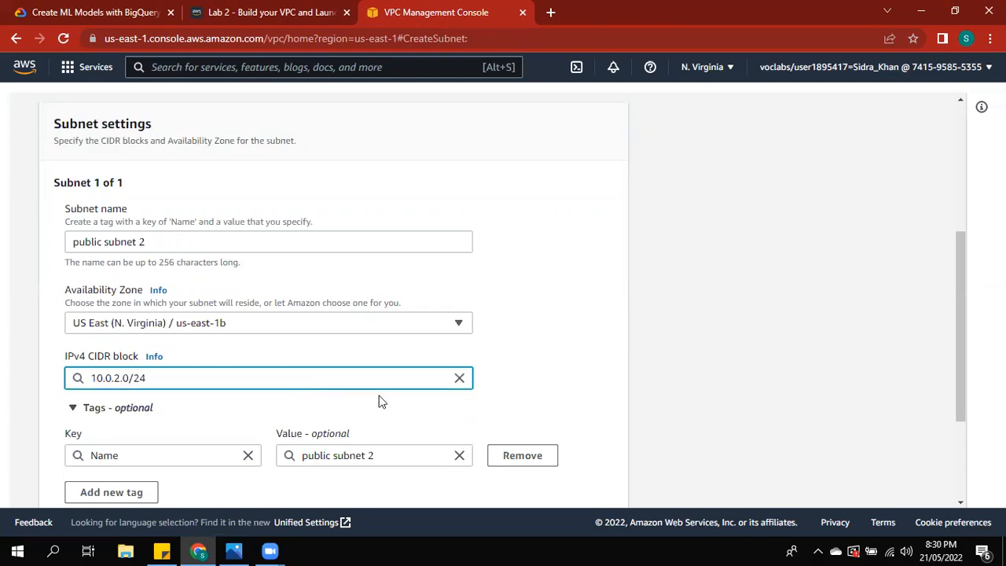
drag(960, 337, 969, 410)
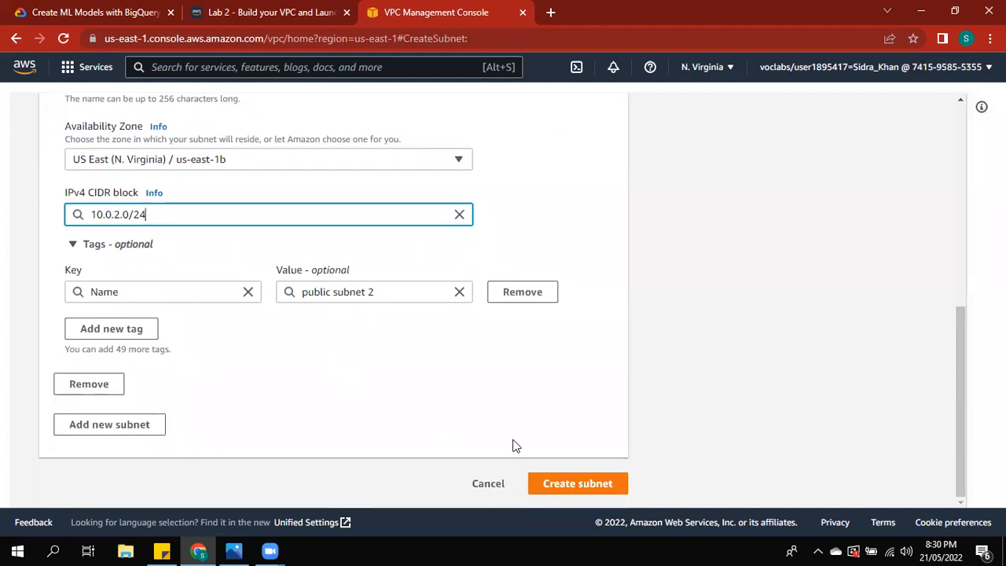
key(Return)
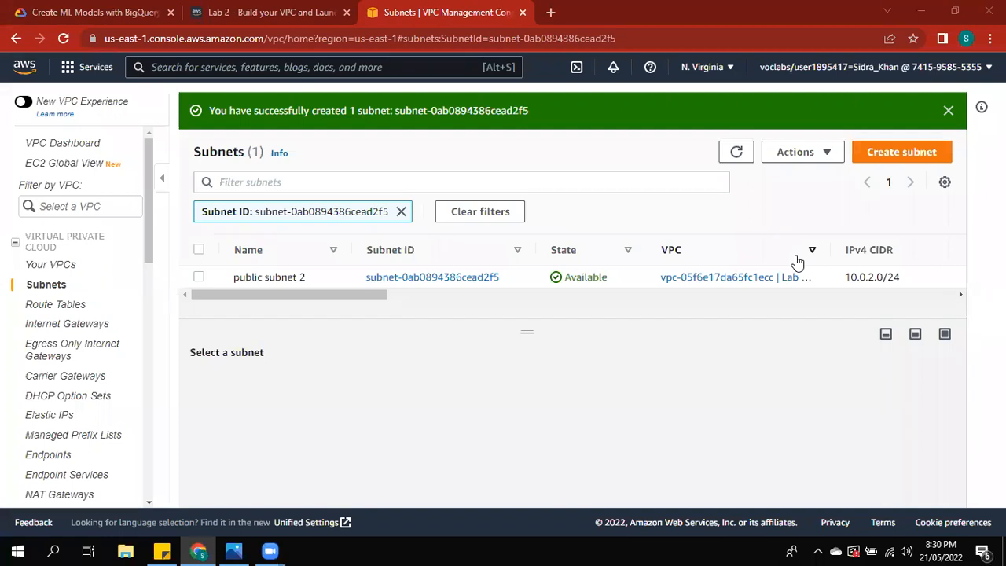
Step: Start creating another subnet and select Lab vpc as its VPC
click(891, 159)
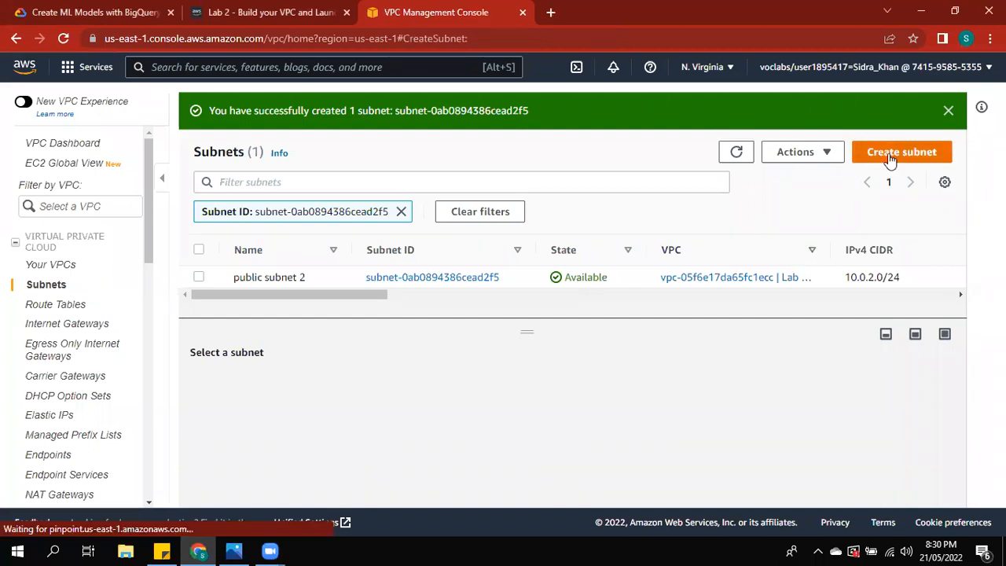
click(384, 285)
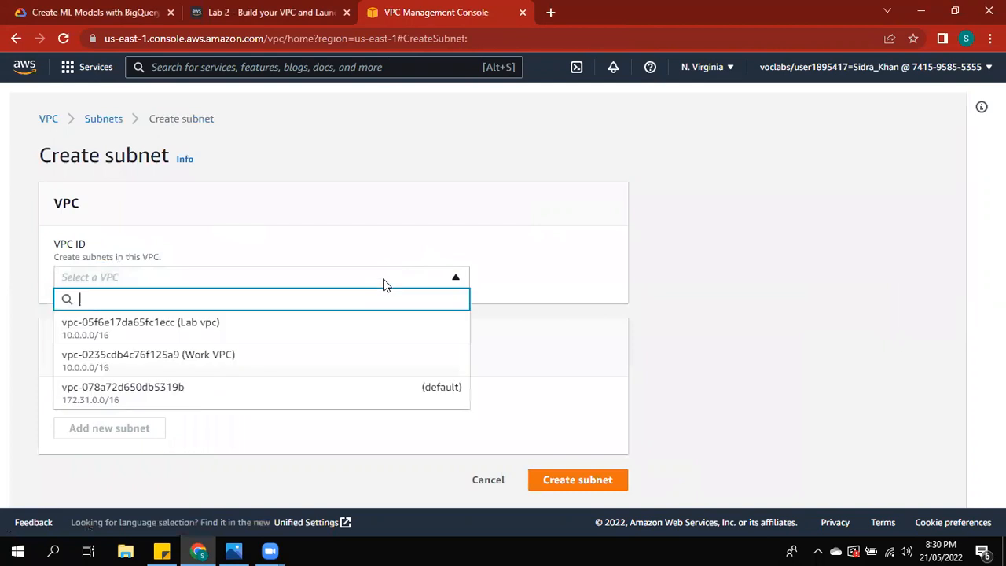
click(336, 331)
Step: Name the new subnet "private subnet 2" and place it in availability zone us-east-1b
drag(962, 228, 966, 343)
click(415, 275)
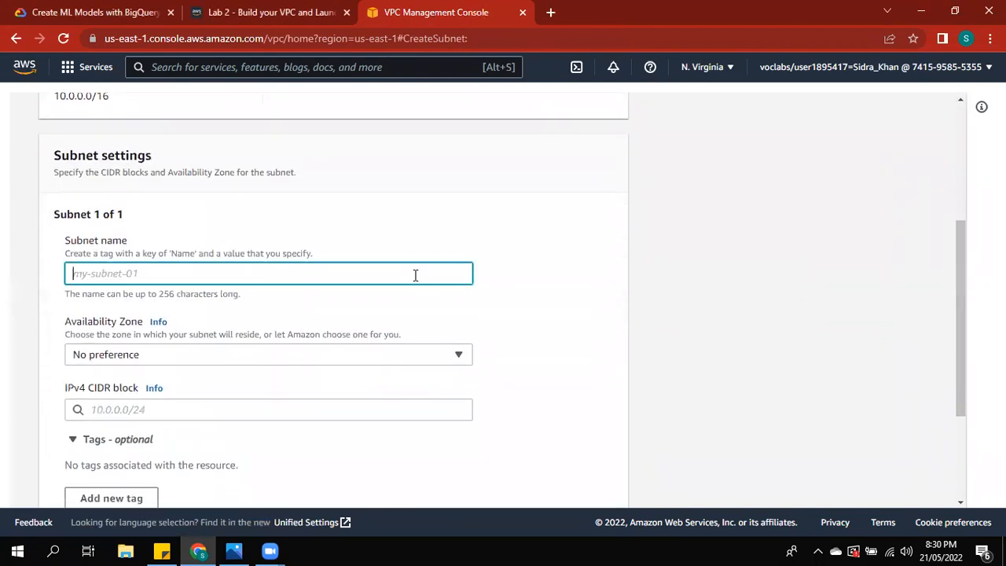
text(private )
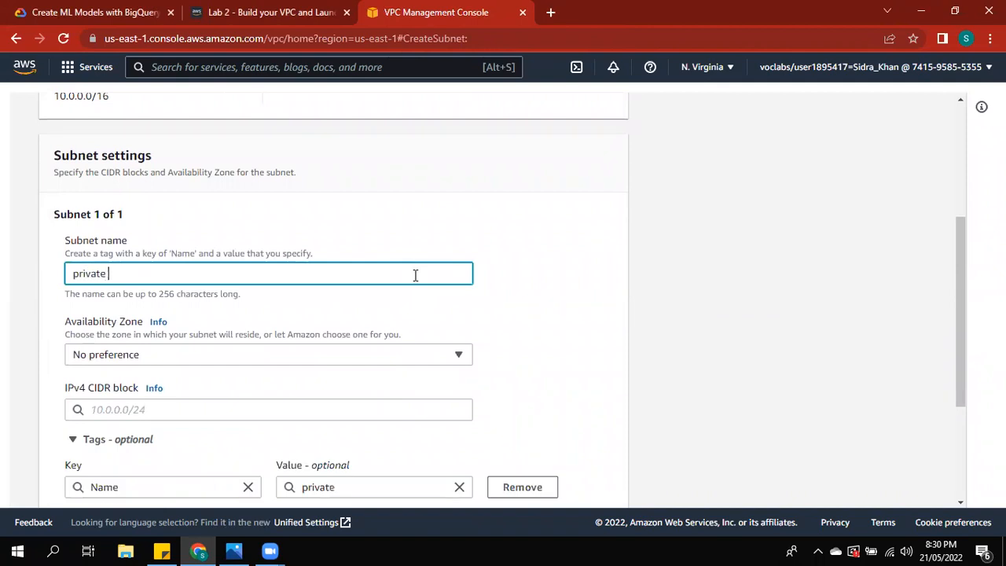
text(subnet 2)
click(377, 363)
click(362, 226)
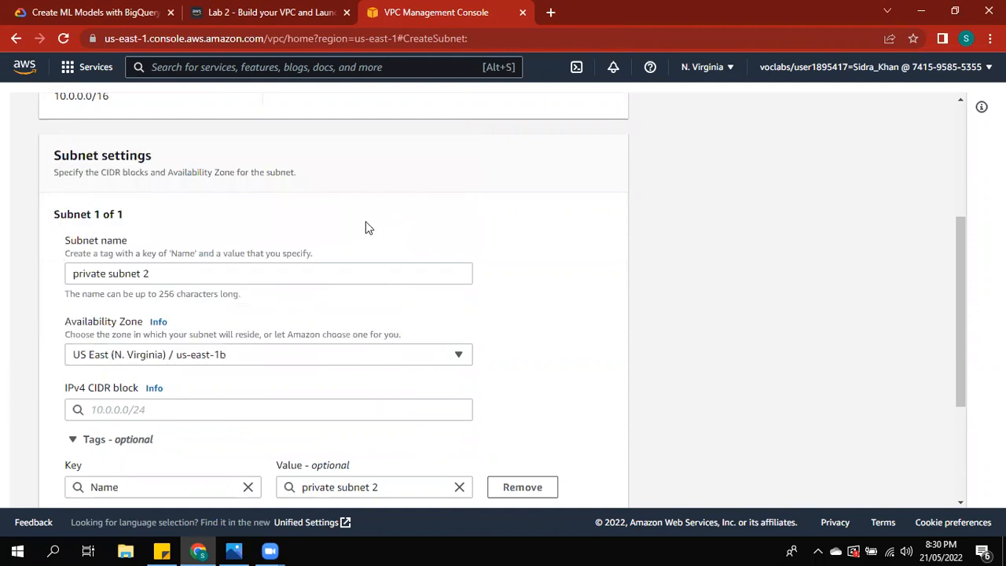
Step: Set the new subnet's IPv4 CIDR block to 10.0.3.0/24 and create the subnet
scroll(959, 336, down, 3)
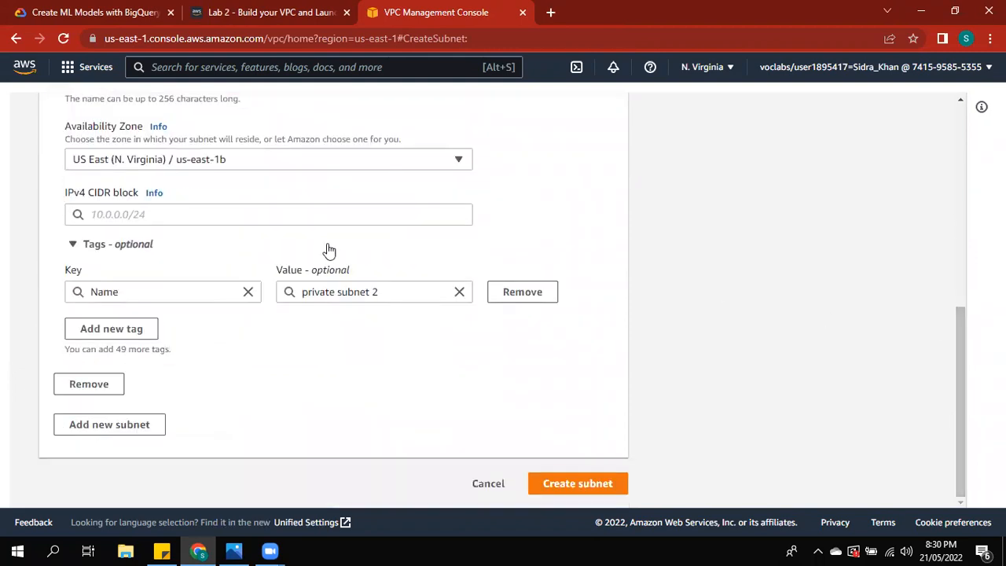
click(309, 215)
text(10.0.3.0/24)
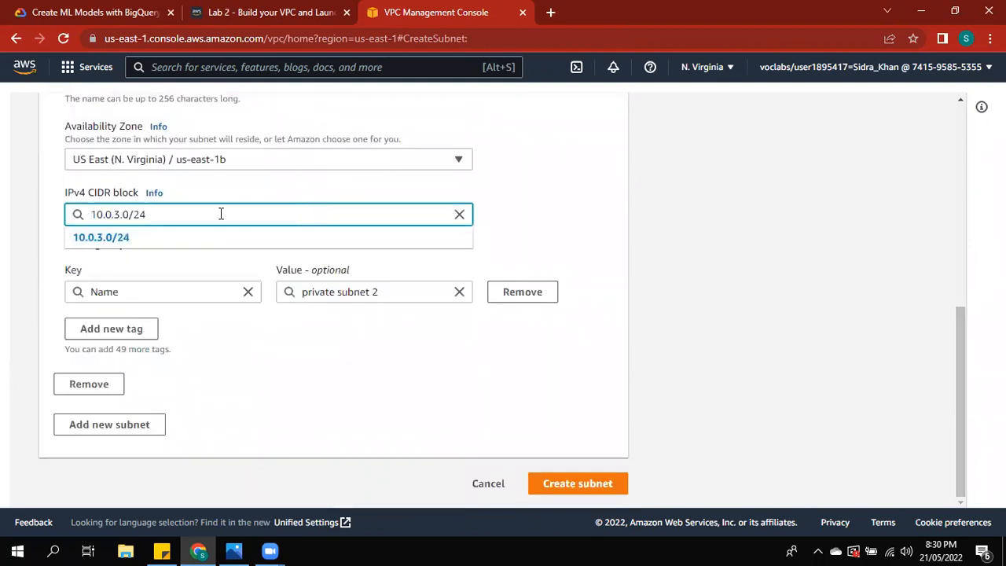
click(208, 237)
click(577, 483)
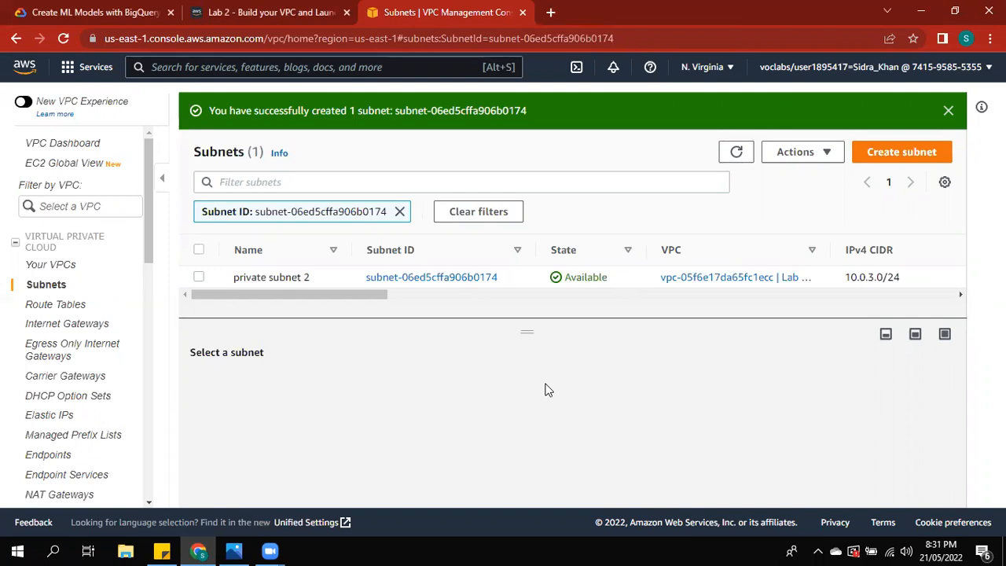
Step: Find the main route table of Lab vpc in the route tables list and name it "private subnet"
drag(533, 325, 530, 374)
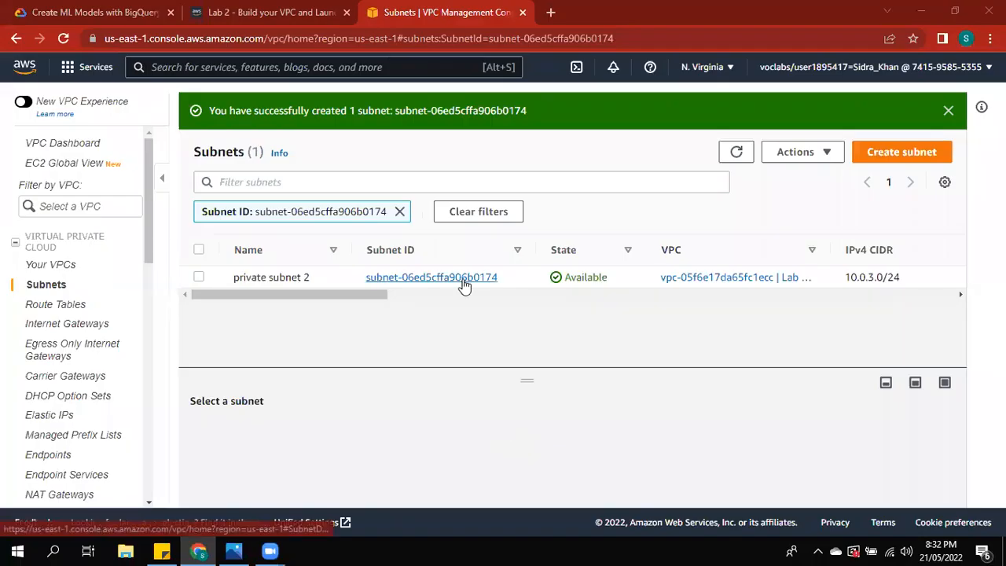
click(80, 309)
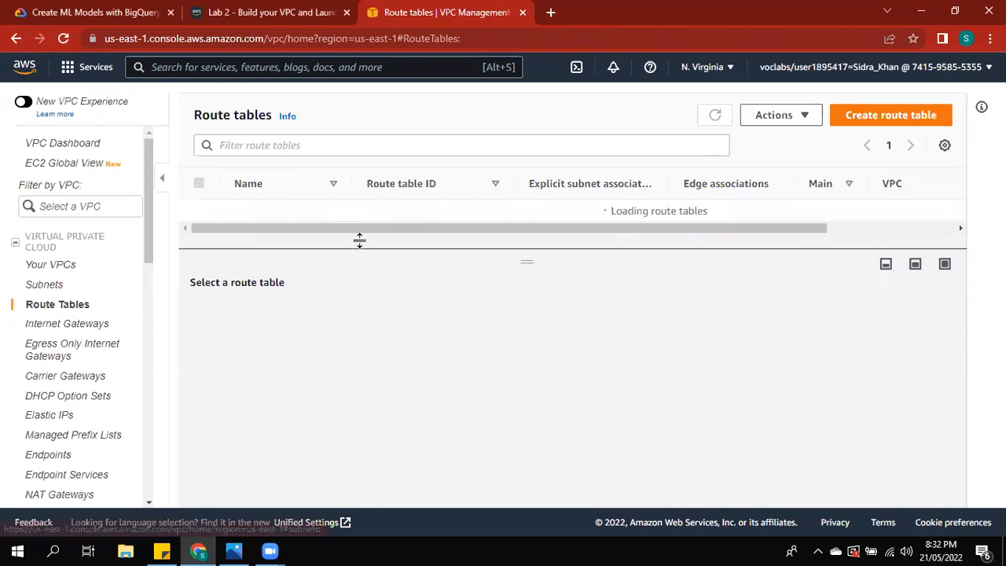
drag(531, 292, 709, 327)
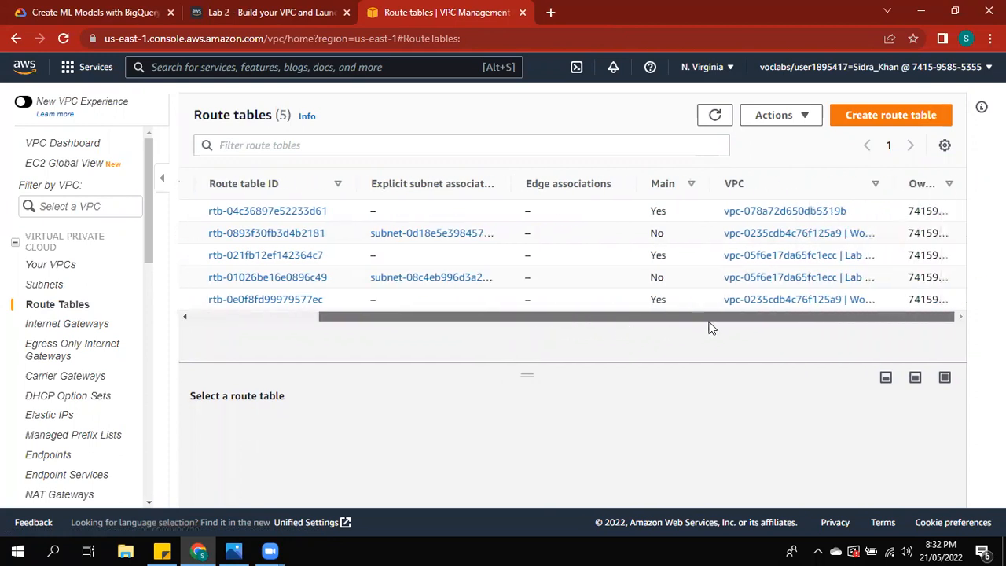
drag(901, 181, 933, 178)
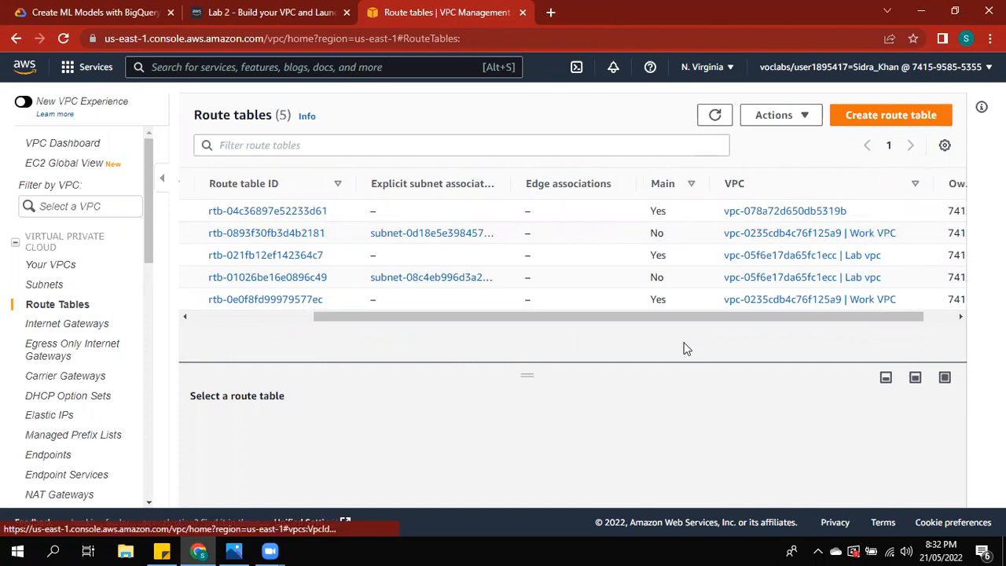
drag(689, 316, 750, 319)
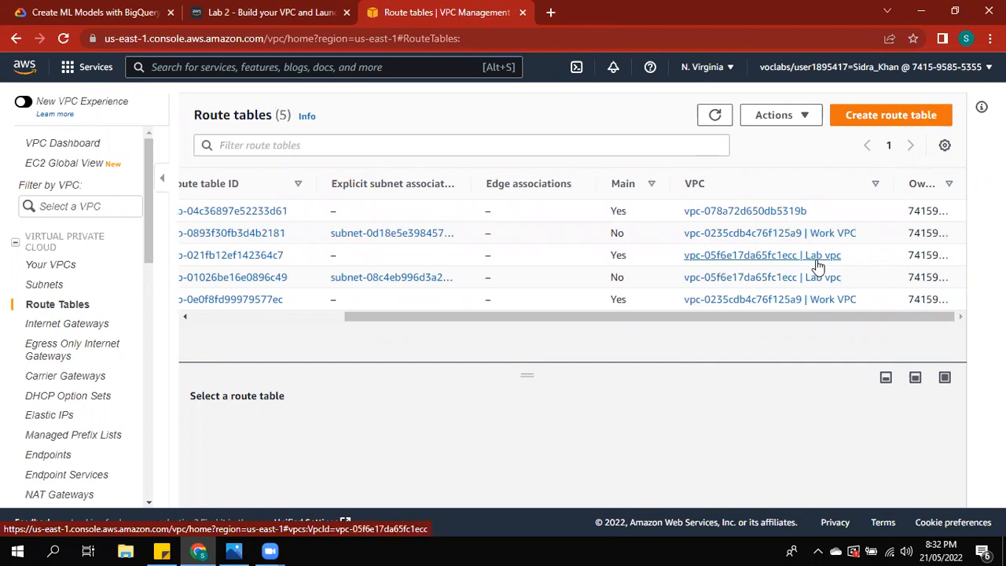
drag(575, 318, 420, 318)
mouse_move(303, 259)
click(249, 256)
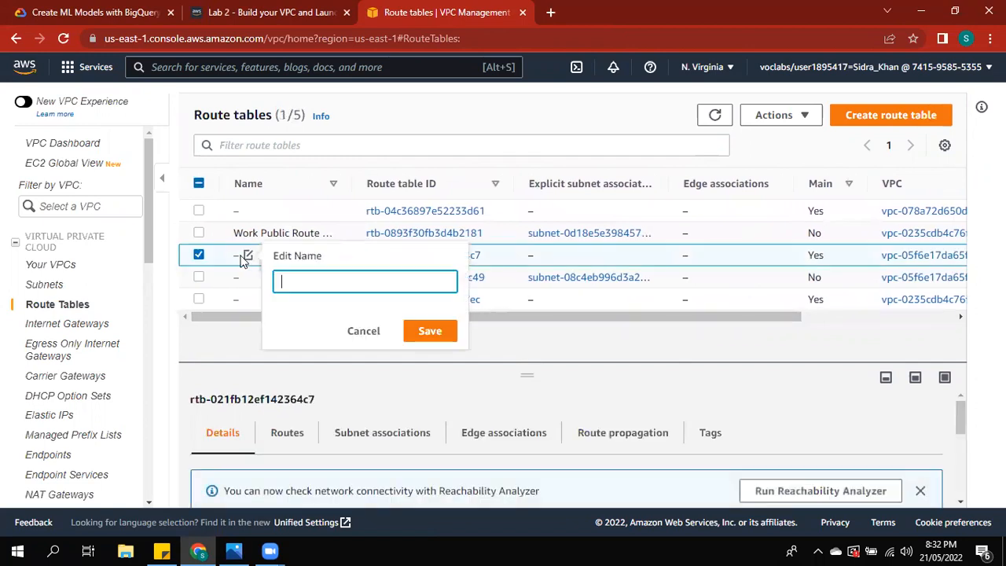
text(private subnet)
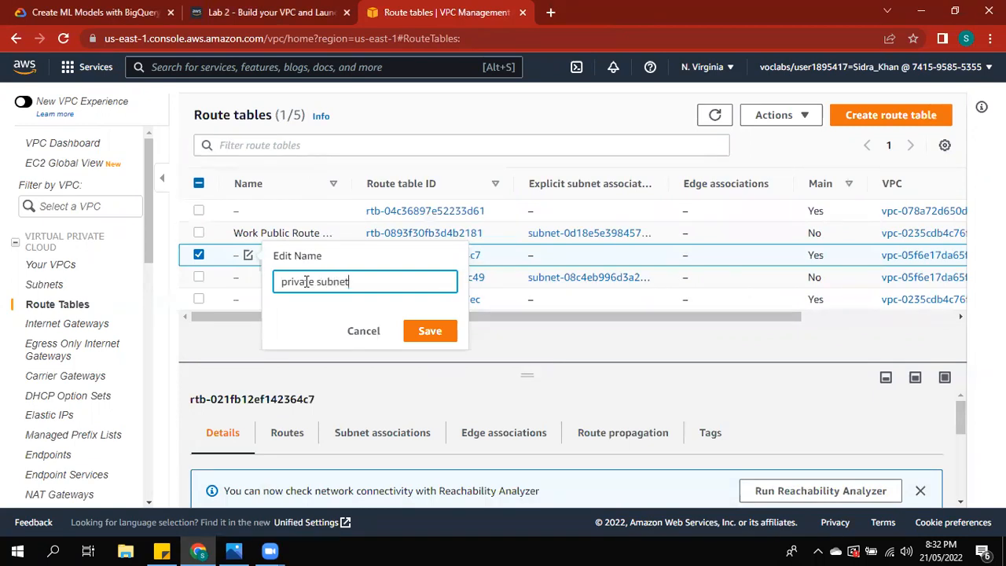
click(422, 331)
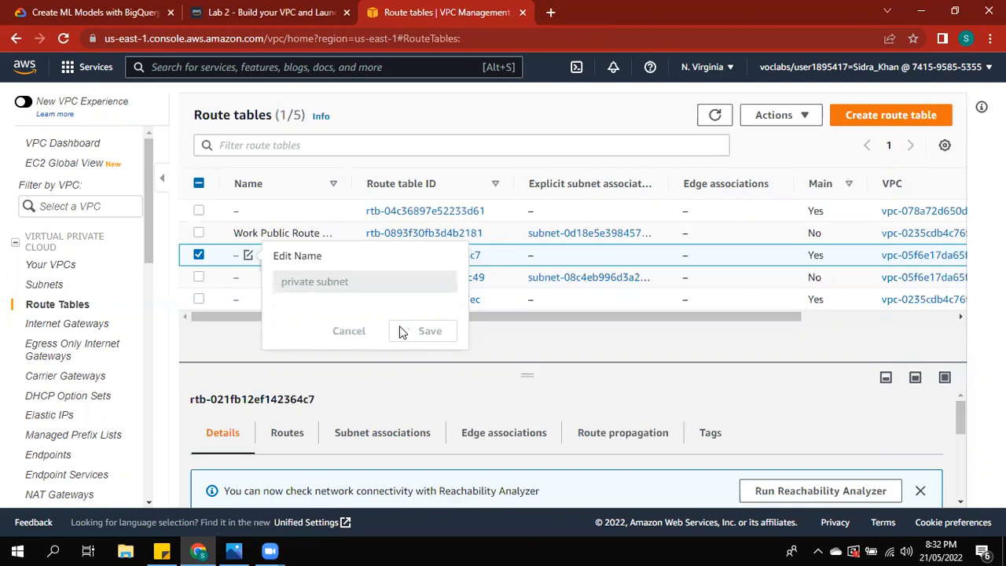
Step: Examine the routes of the "private subnet" route table
mouse_move(399, 316)
mouse_down()
mouse_move(637, 320)
mouse_move(398, 332)
mouse_up()
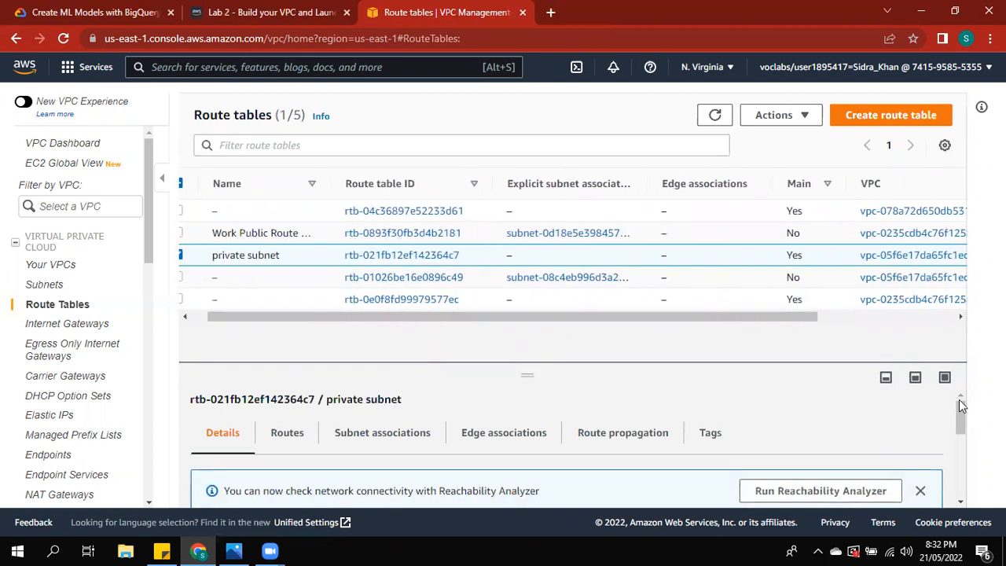
scroll(959, 405, down, 1)
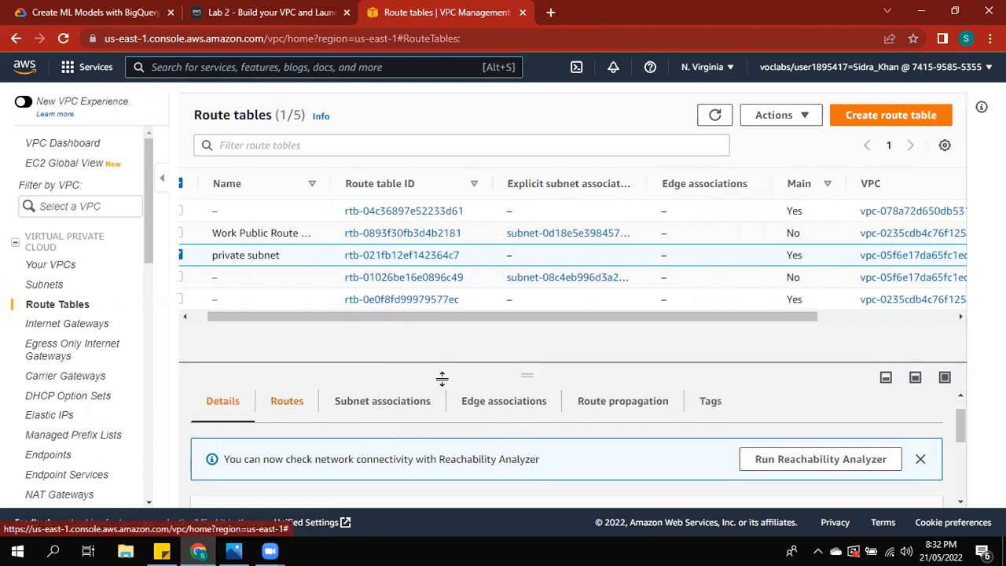
drag(532, 373, 535, 242)
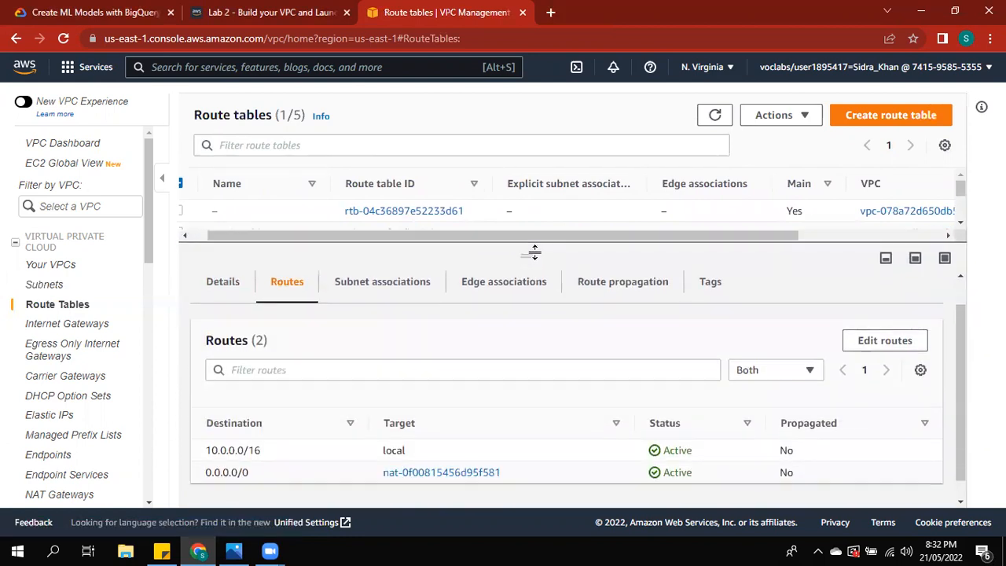
triple_click(201, 453)
click(199, 448)
Step: Explicitly associate Private subnet 1 and private subnet 2 with the "private subnet" route table and save the associations
click(371, 291)
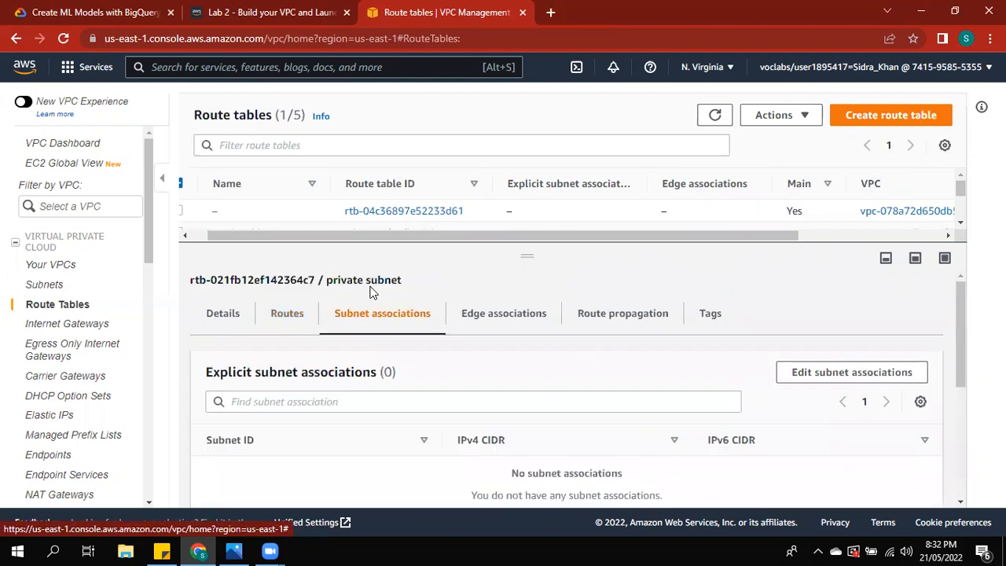
click(843, 370)
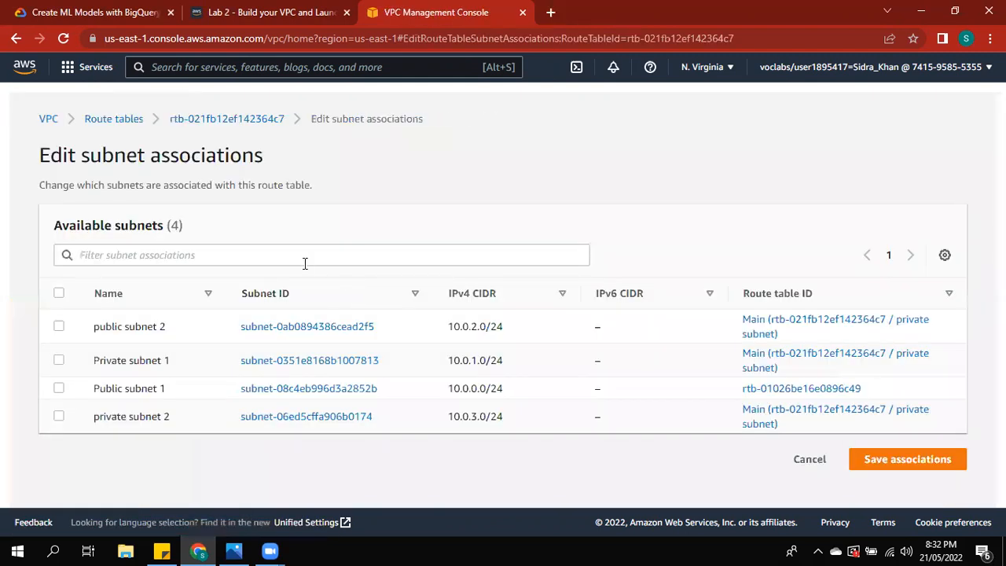
click(58, 360)
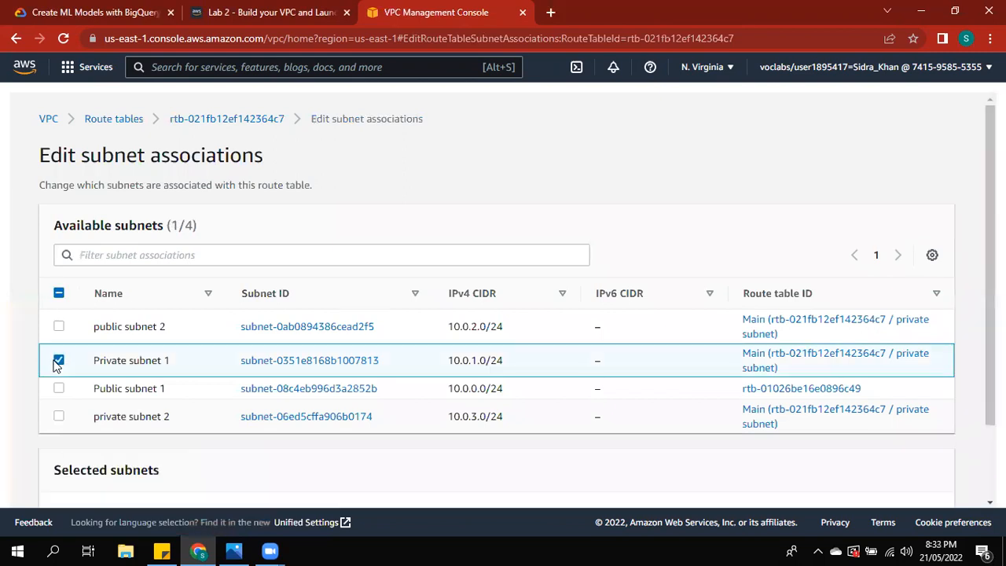
click(58, 416)
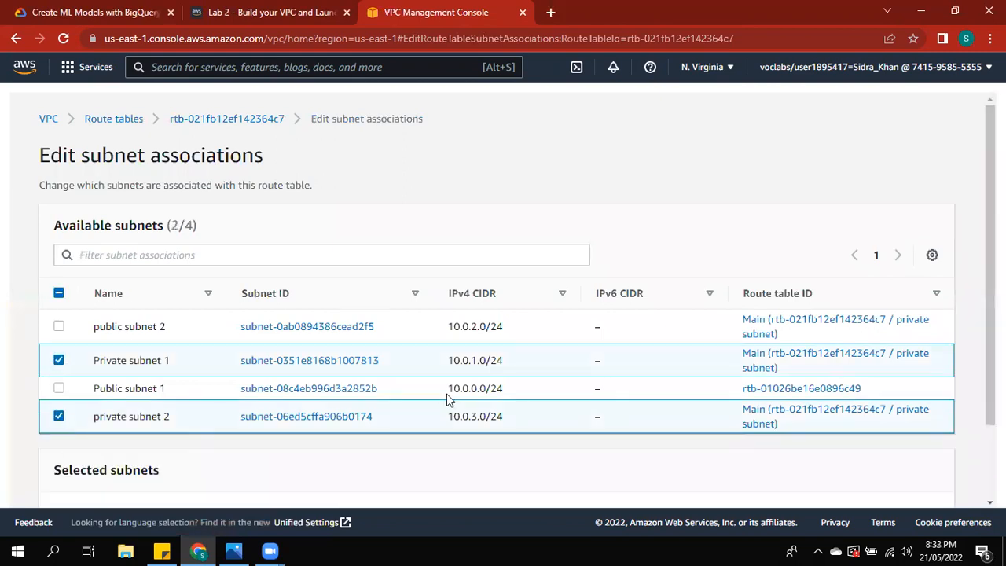
scroll(938, 459, down, 2)
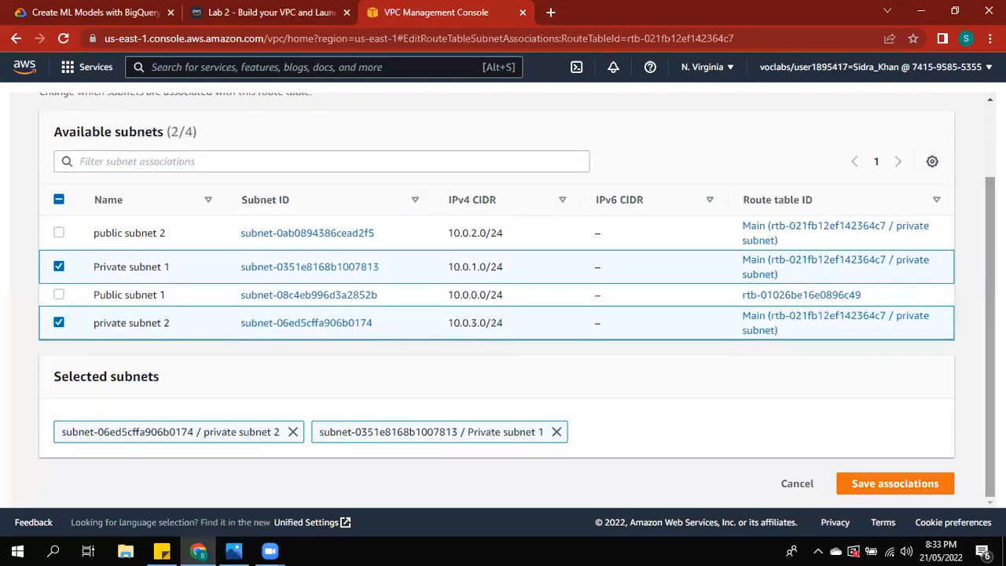
click(923, 483)
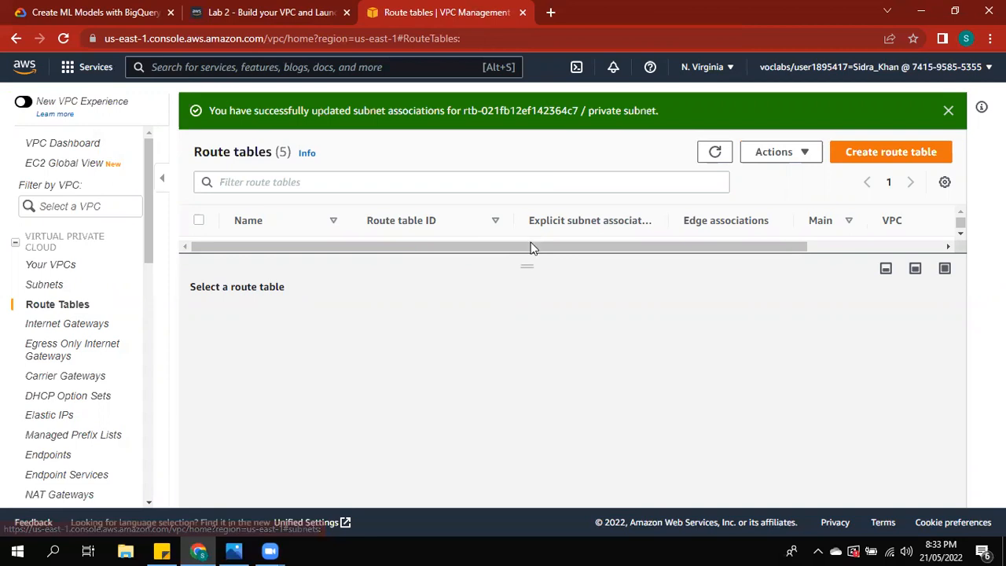
Step: Find the non-main route table of Lab vpc in the list and name it "public subnet"
drag(526, 264, 542, 413)
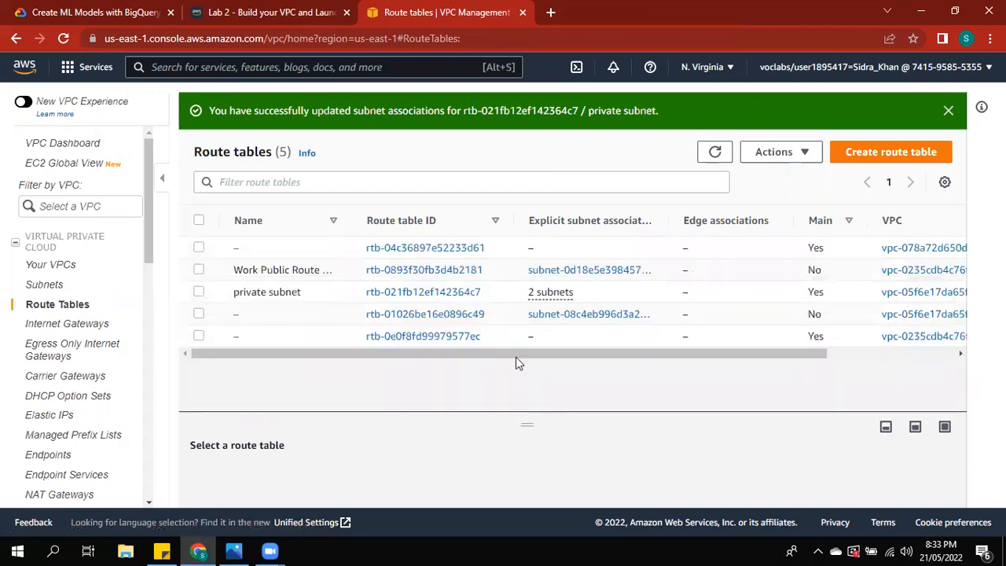
drag(516, 353, 692, 355)
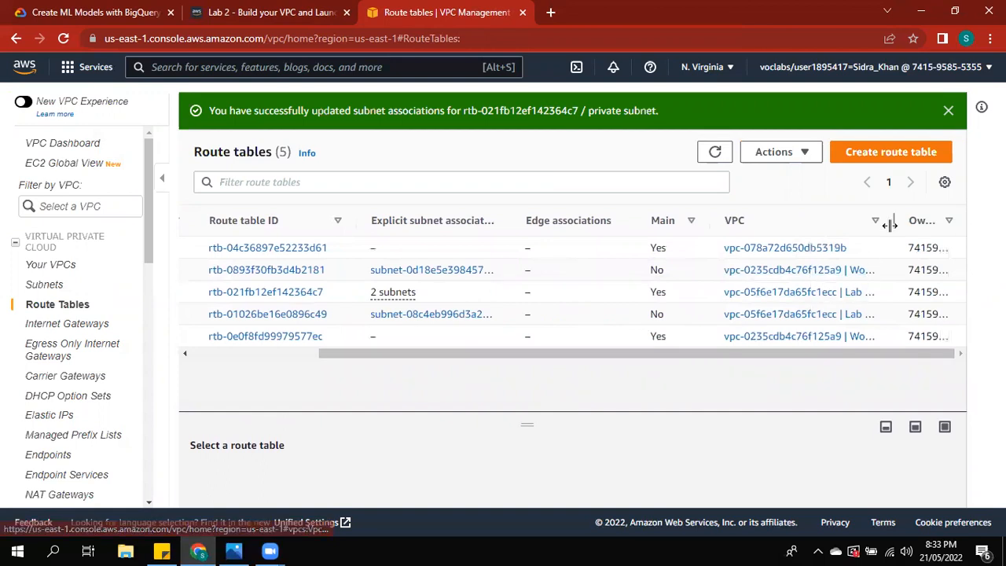
drag(893, 220, 949, 220)
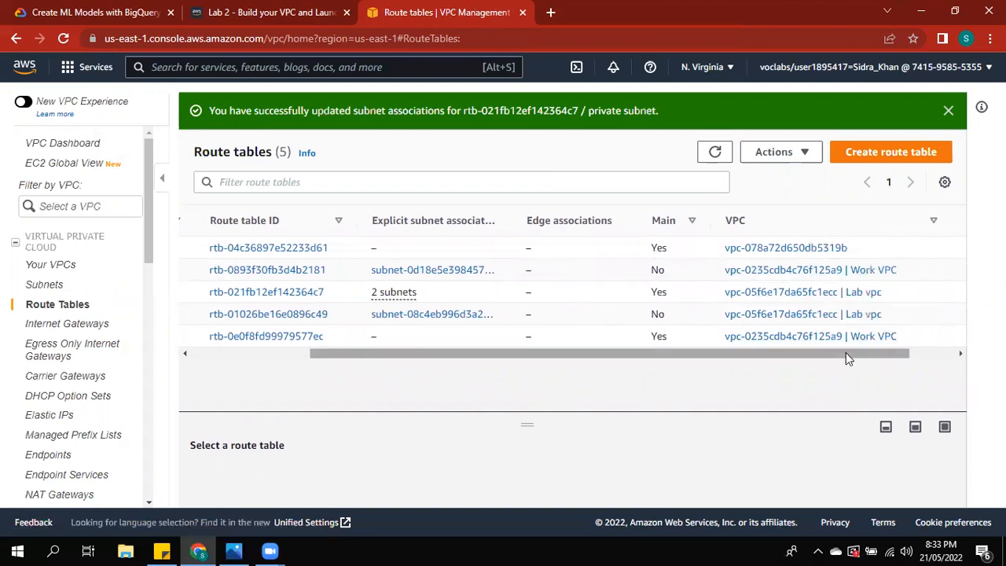
drag(768, 353, 651, 353)
drag(480, 355, 648, 363)
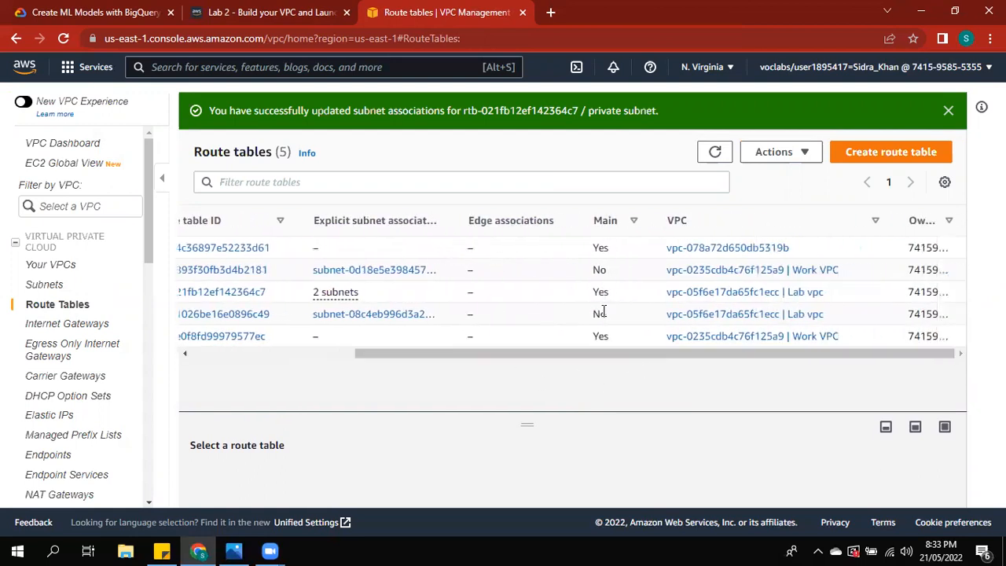
drag(678, 353, 471, 364)
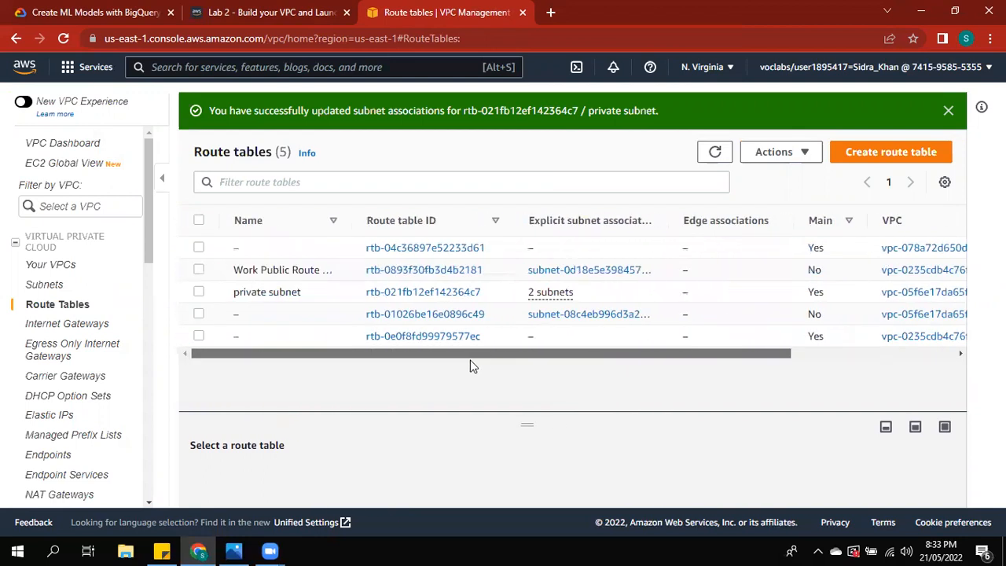
click(247, 315)
text(publ)
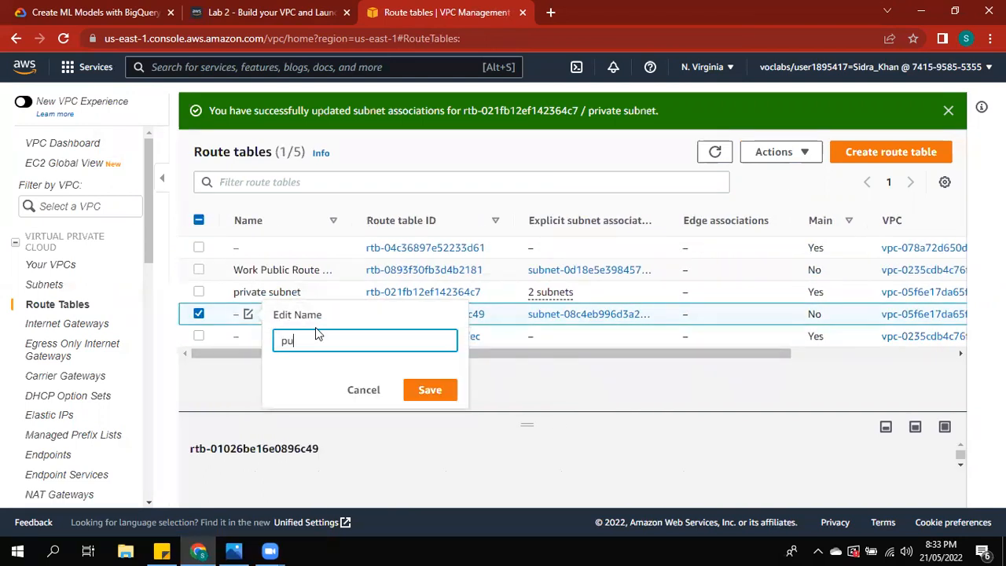
text(ic subnets)
click(416, 391)
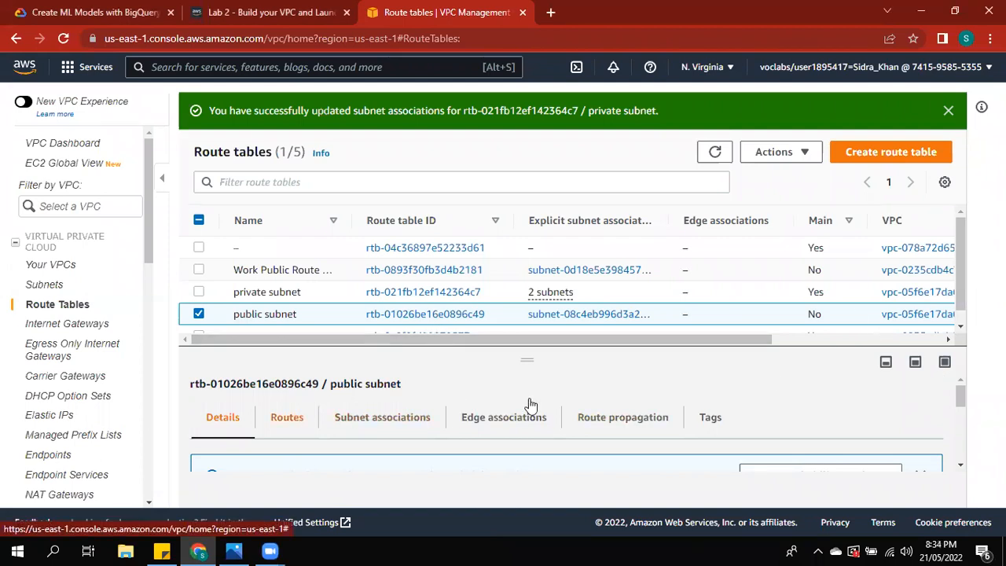
Step: Examine the destinations and targets of the routes in the "public subnet" route table
drag(527, 362, 527, 337)
drag(963, 399, 962, 437)
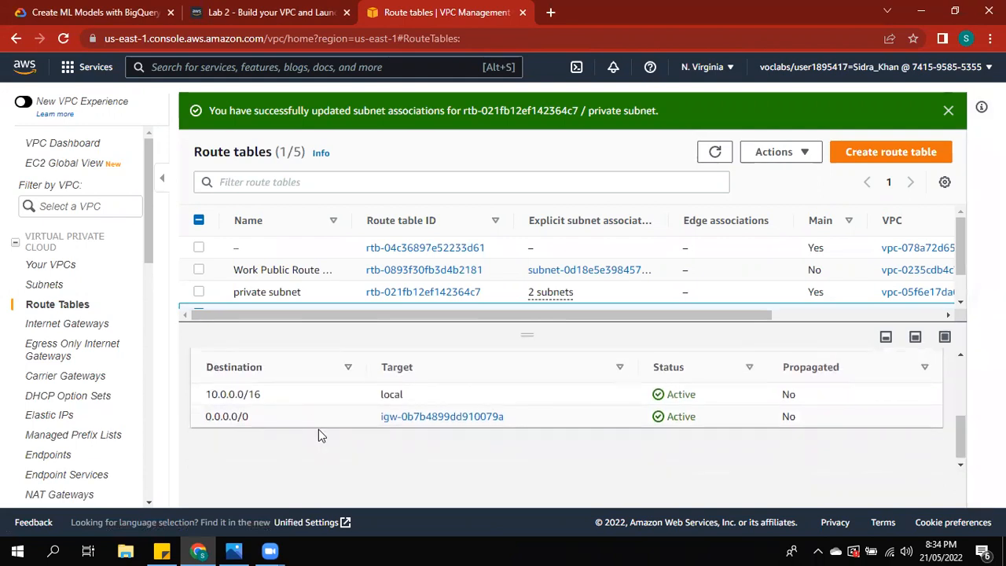
drag(208, 415, 258, 420)
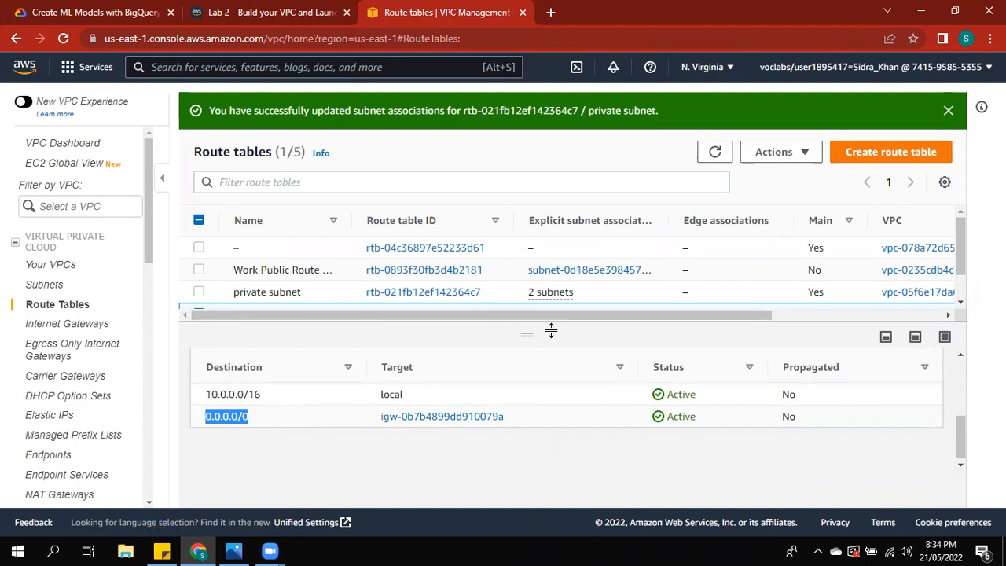
drag(532, 335, 601, 406)
drag(961, 449, 961, 433)
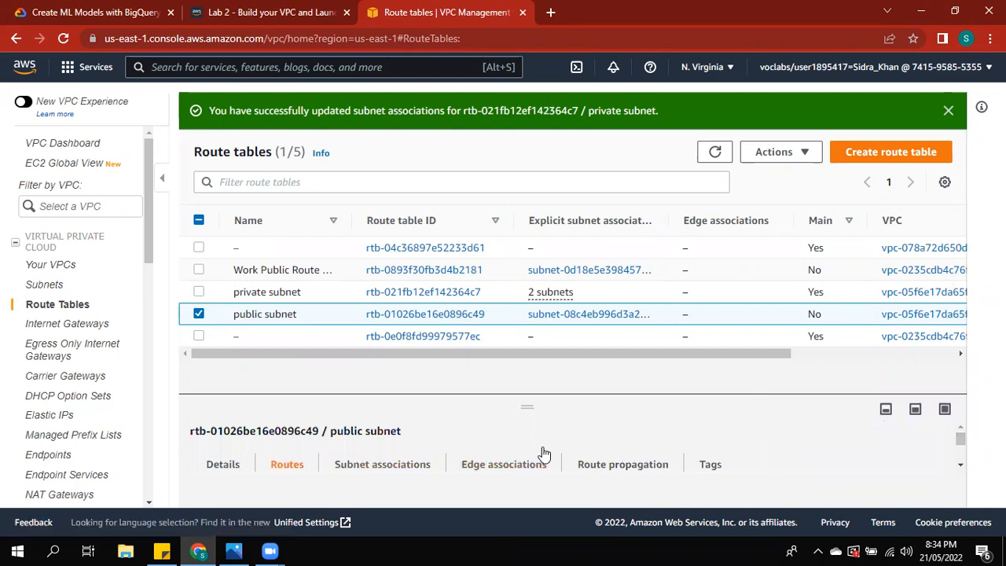
Step: Explicitly associate public subnet 2 along with Public subnet 1 with the "public subnet" route table and save the associations
click(382, 465)
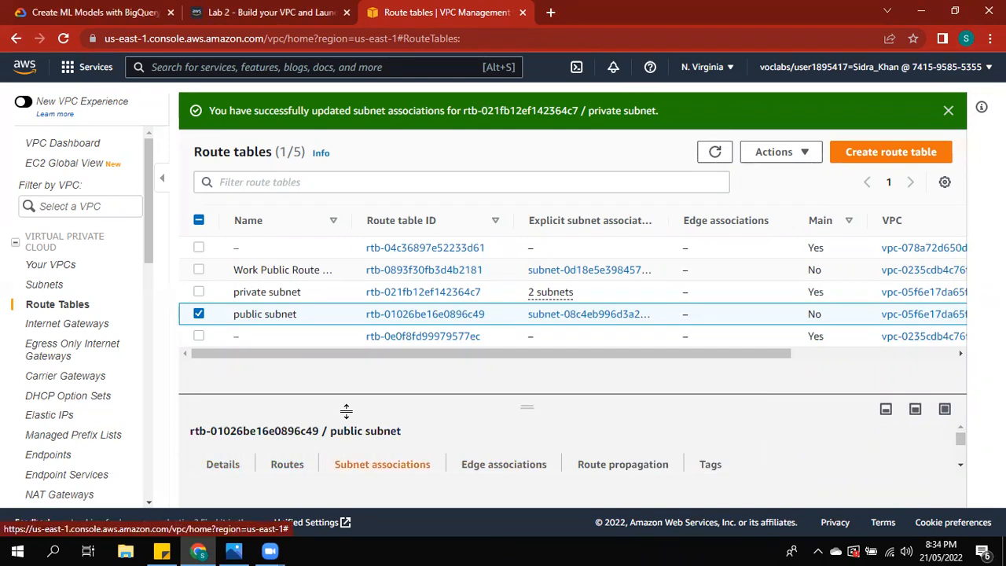
drag(962, 440, 962, 438)
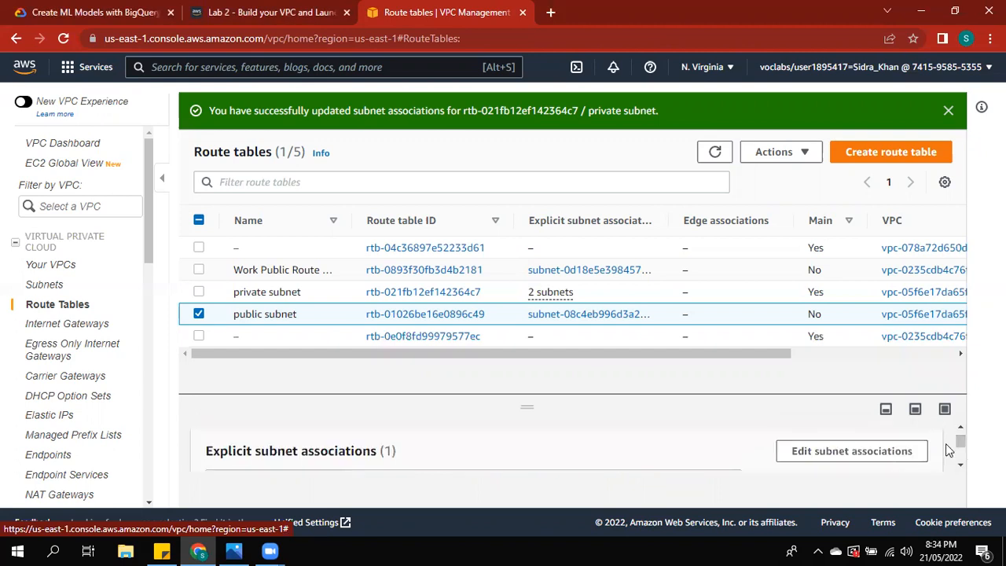
click(904, 449)
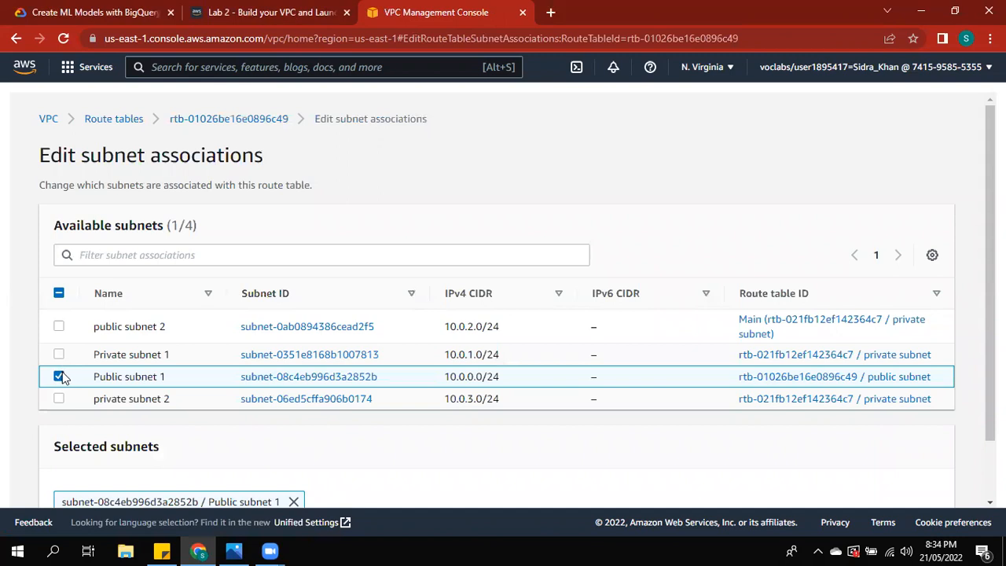
click(60, 328)
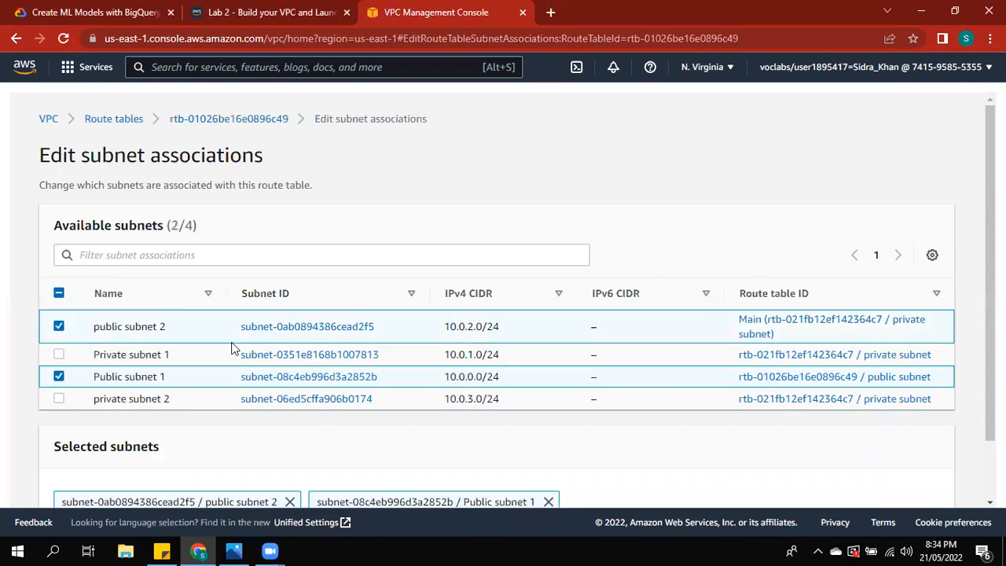
scroll(923, 309, down, 2)
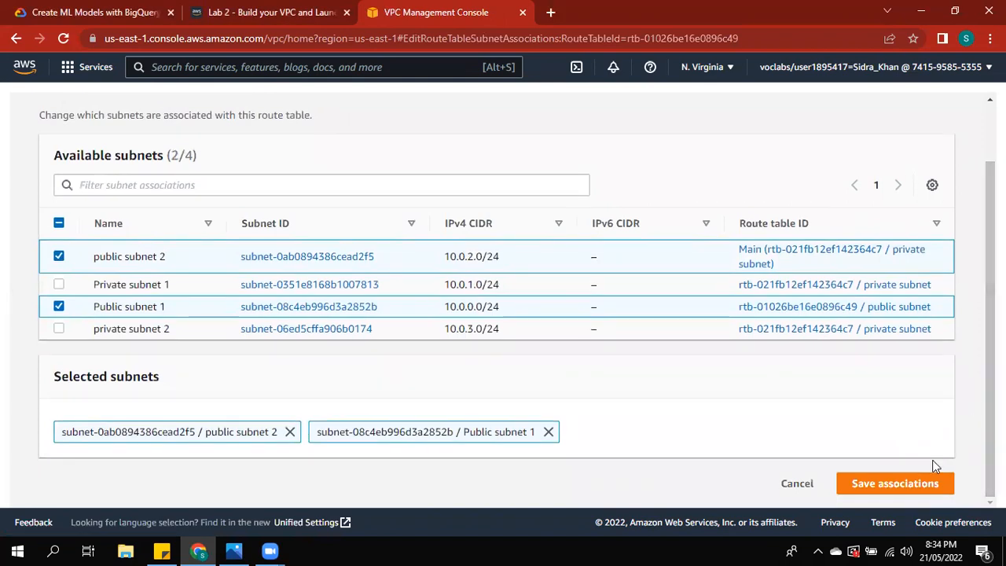
click(927, 481)
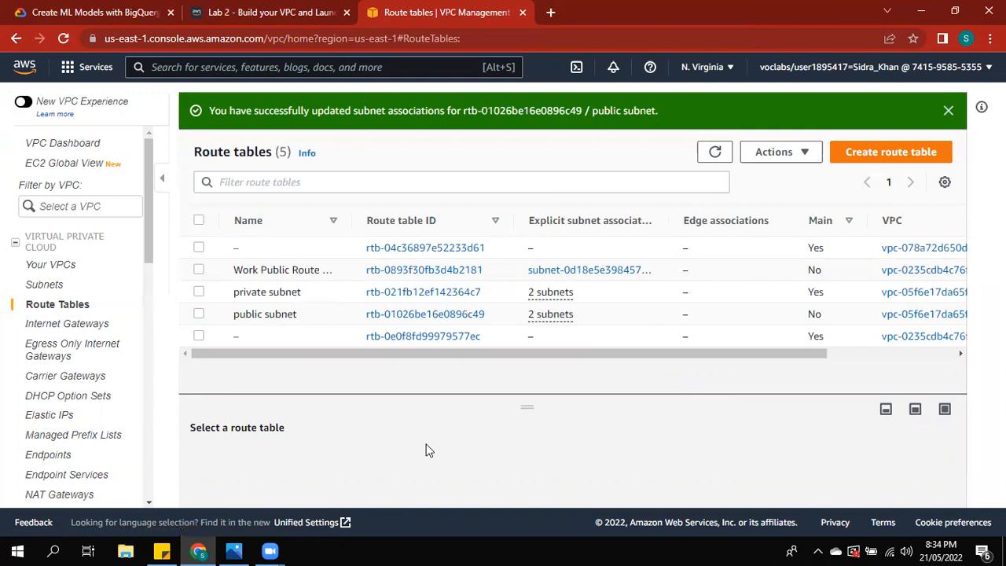
Step: Start a new security group in the VPC console, named "Web Security Group" with the description "Enable HTTP access"
key(ctrl+shift+Tab)
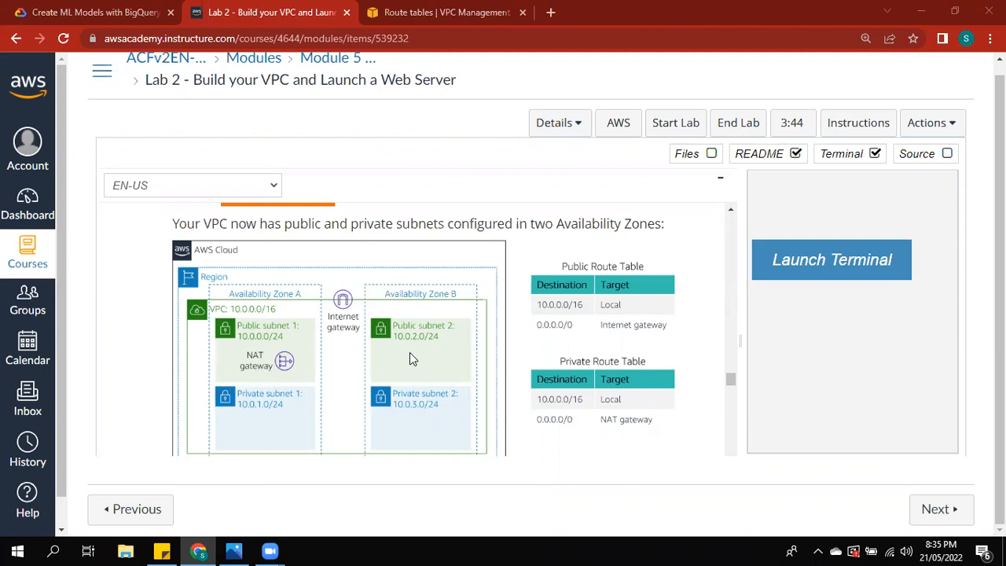
click(428, 12)
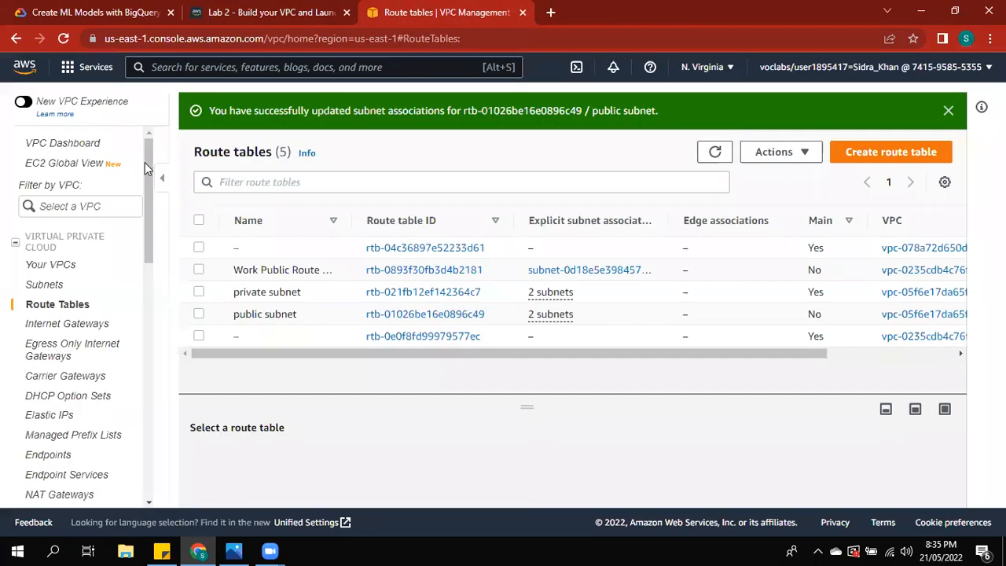
scroll(145, 168, down, 5)
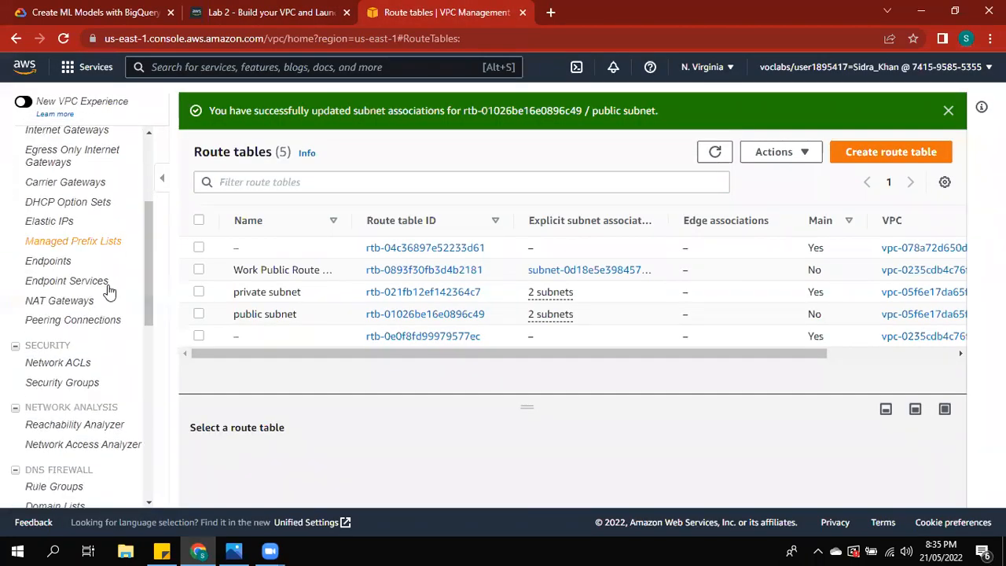
click(81, 383)
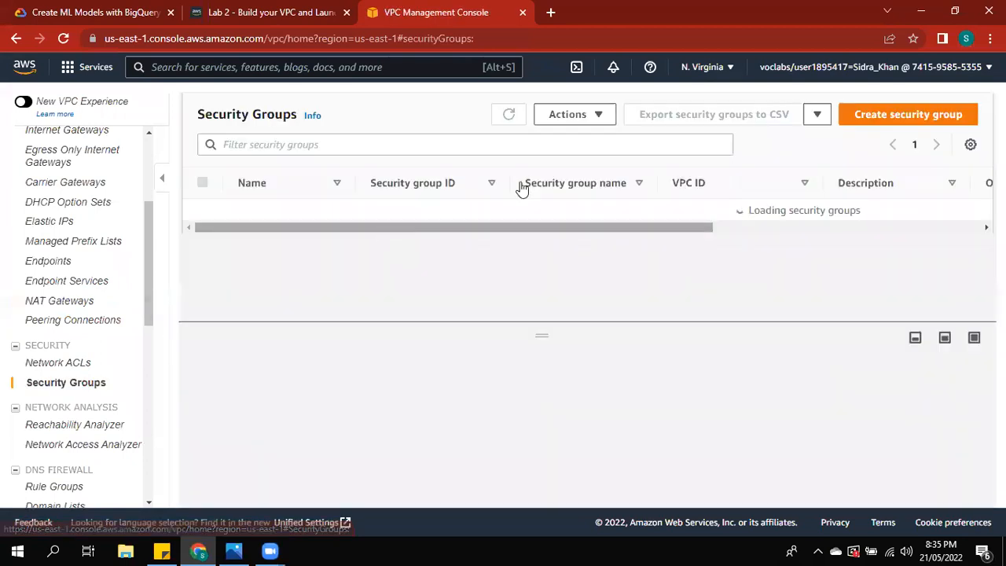
click(851, 120)
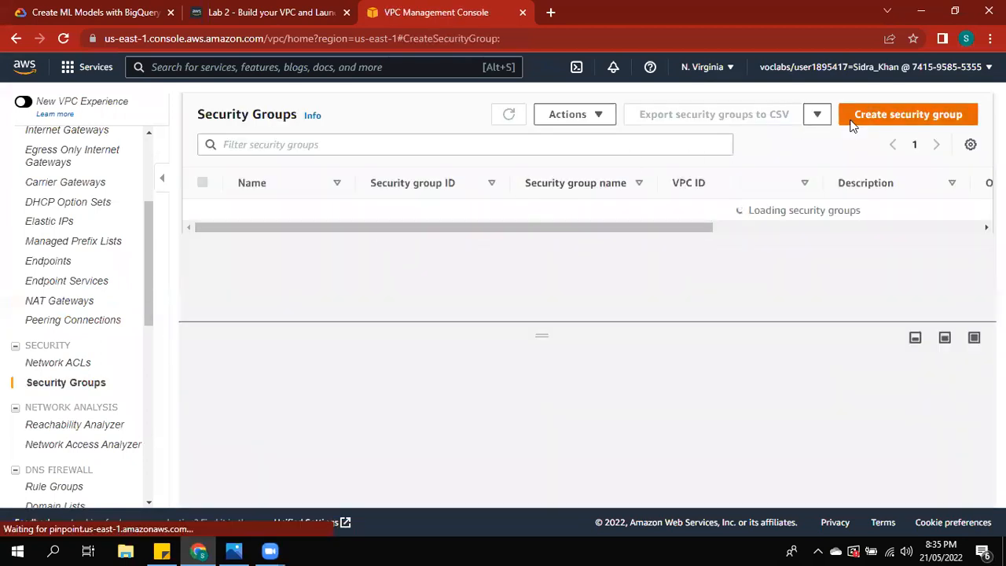
click(333, 286)
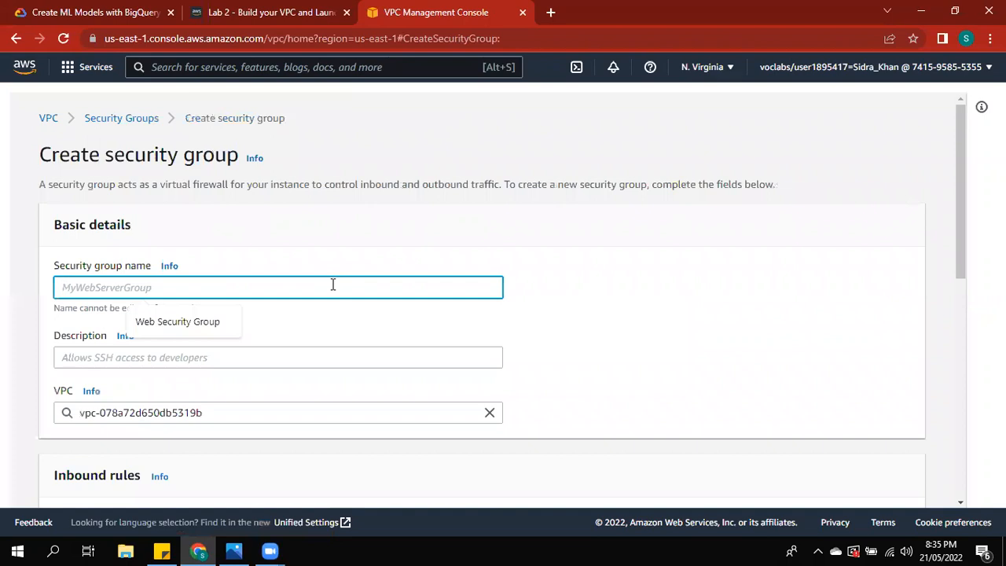
click(193, 324)
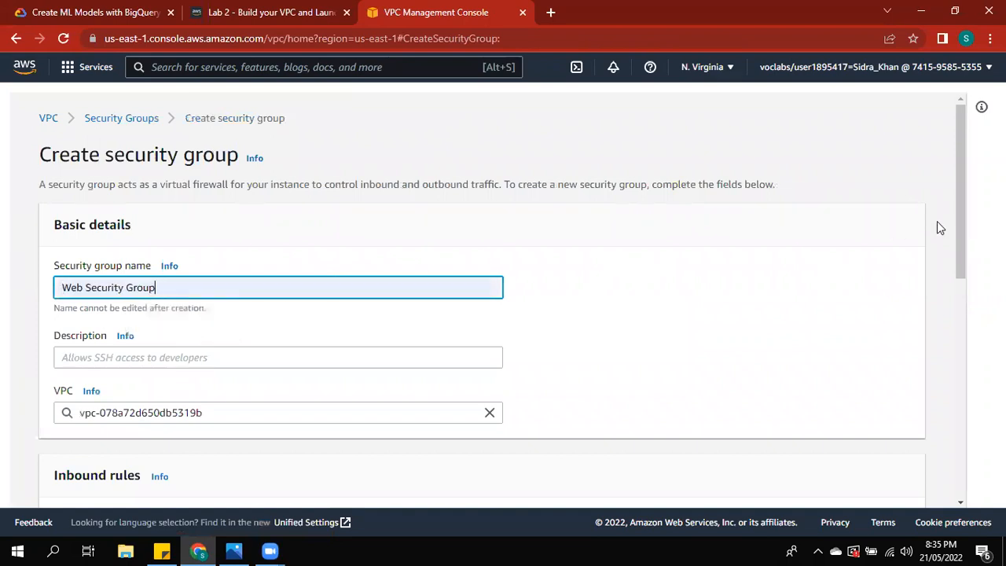
drag(957, 230, 958, 280)
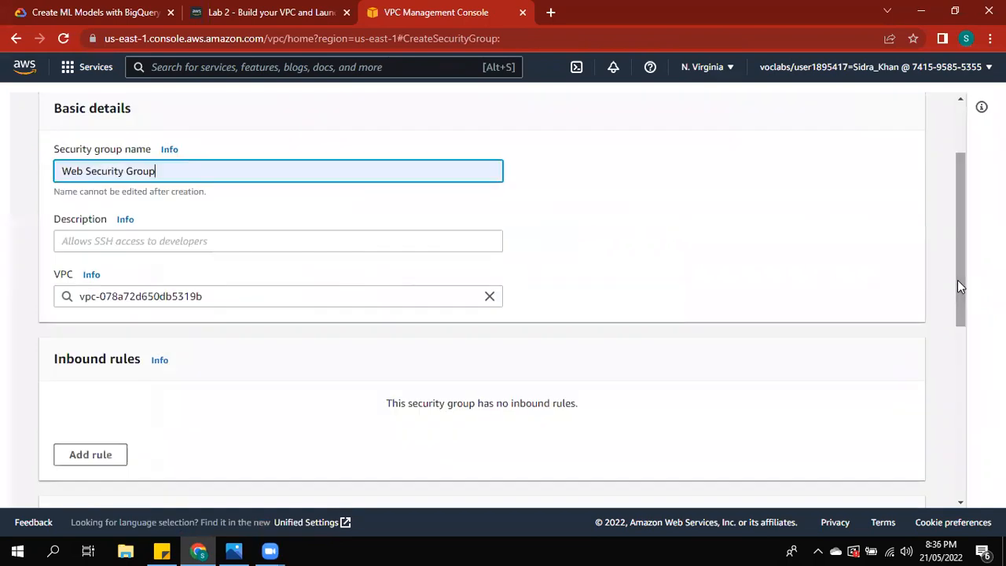
click(342, 237)
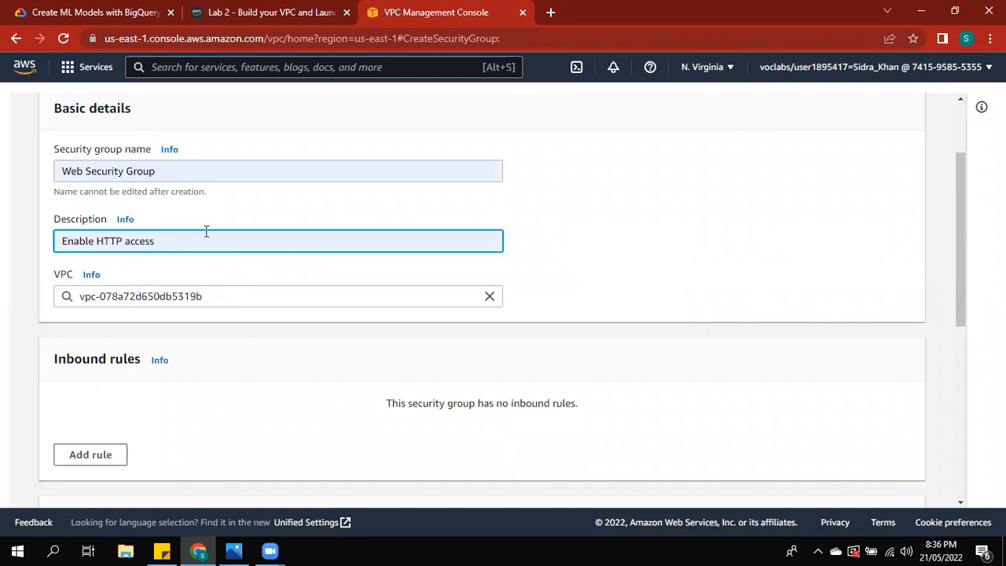
Step: Replace the security group's default VPC with the Lab VPC, vpc-05f6e17da65fc1ecc
click(254, 294)
click(487, 296)
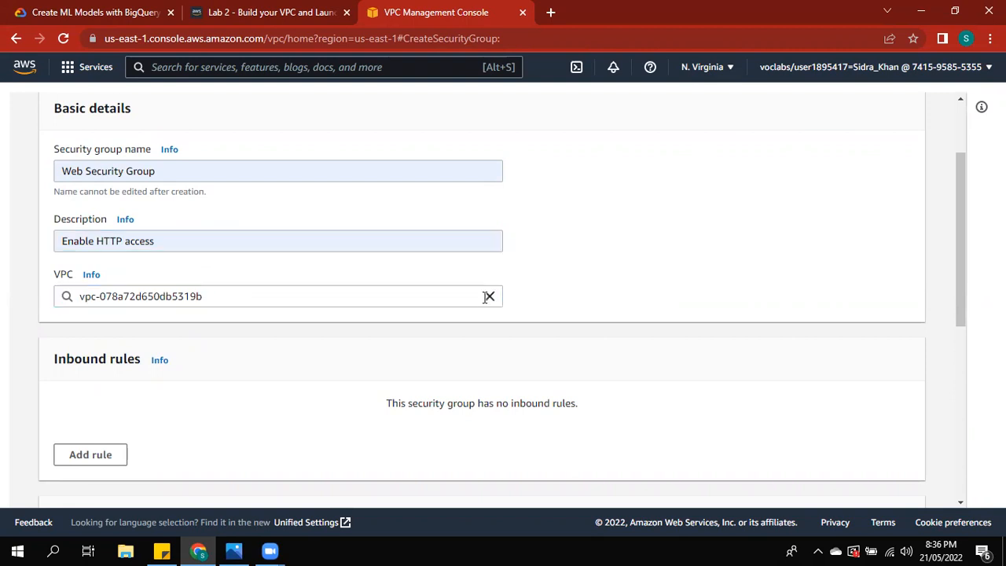
click(371, 326)
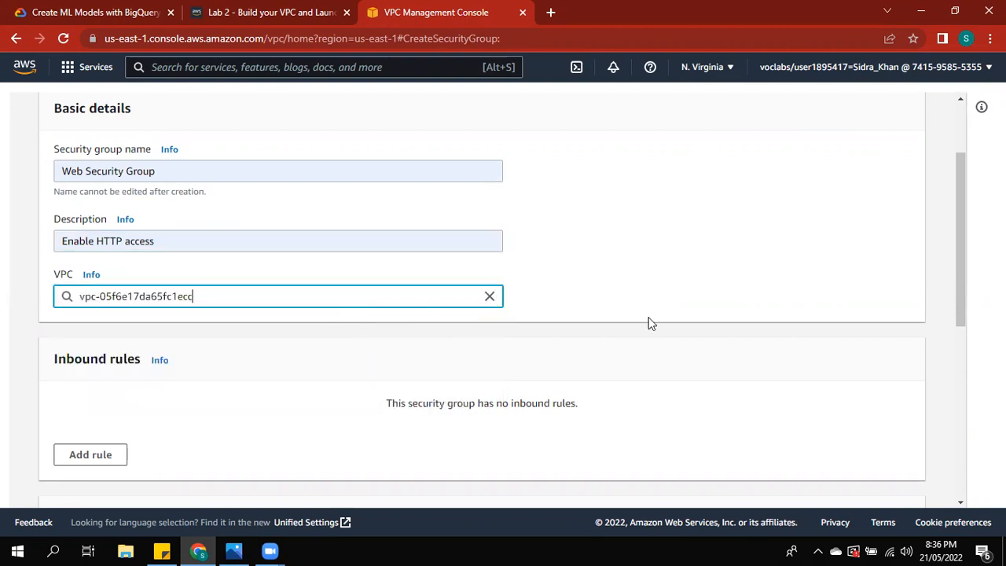
Step: Add an inbound rule of type HTTP to the security group
scroll(954, 315, down, 2)
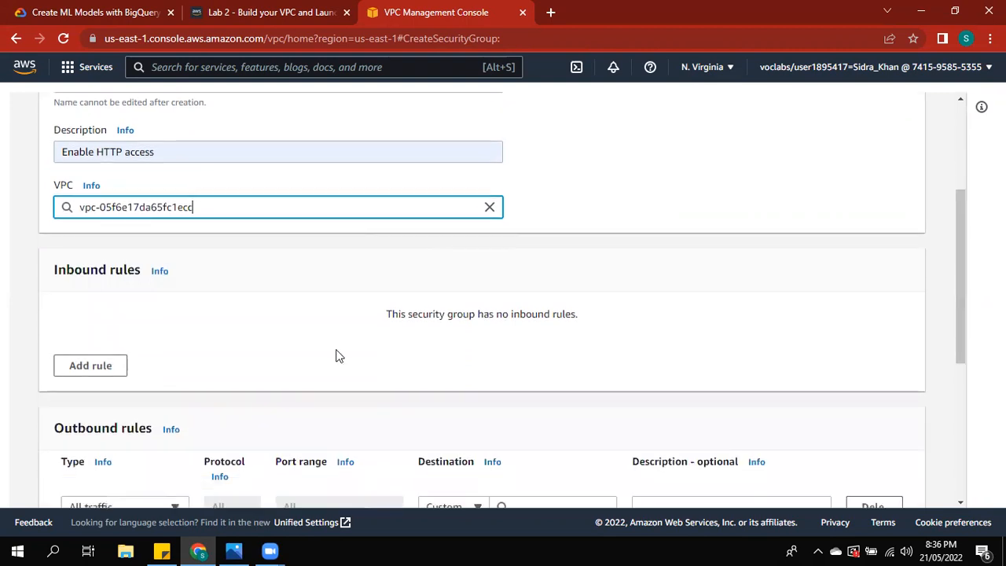
click(118, 368)
click(151, 356)
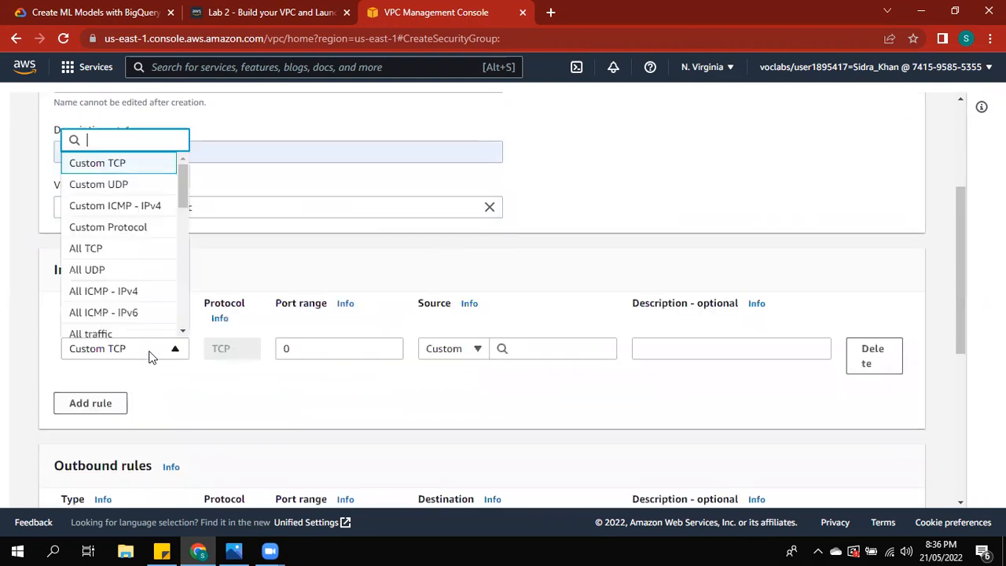
drag(183, 209, 184, 240)
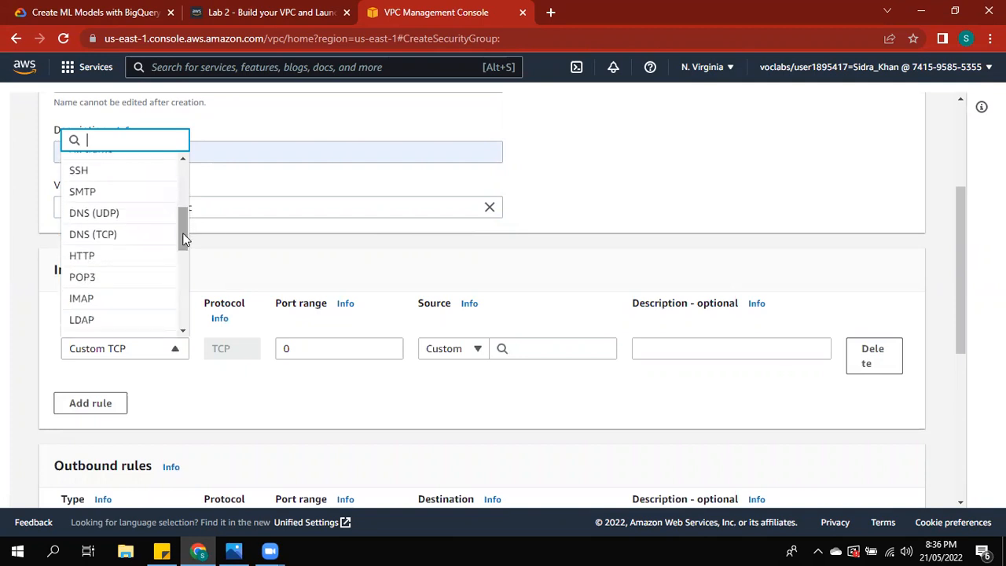
click(138, 263)
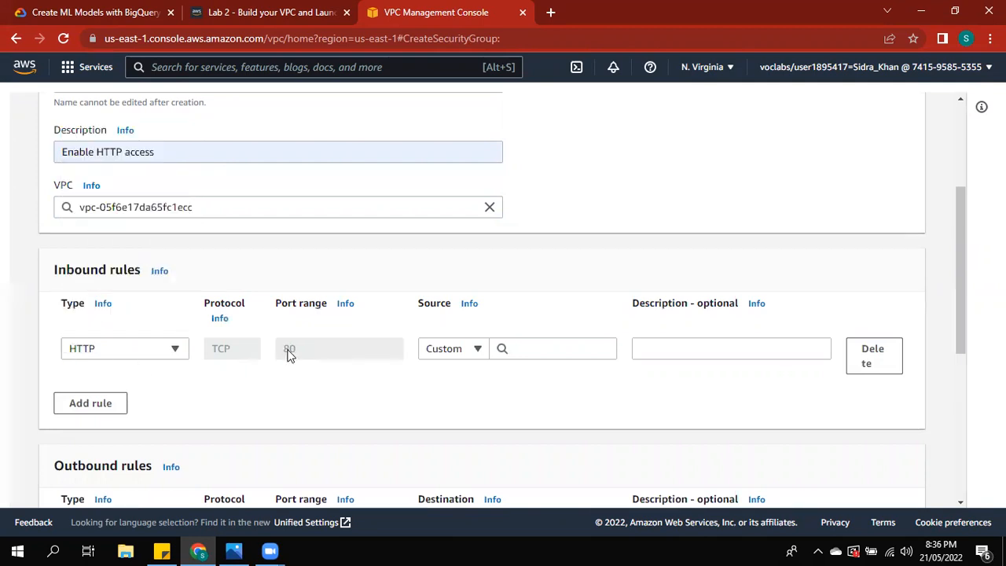
Step: Set the HTTP rule's source to anywhere (0.0.0.0/0) and create the security group
click(438, 350)
click(465, 272)
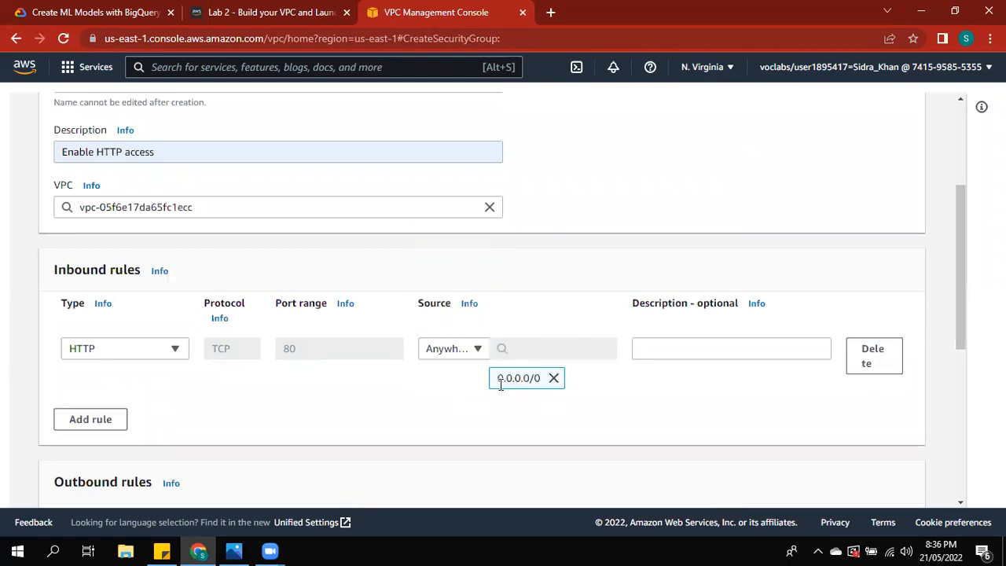
drag(501, 379, 539, 381)
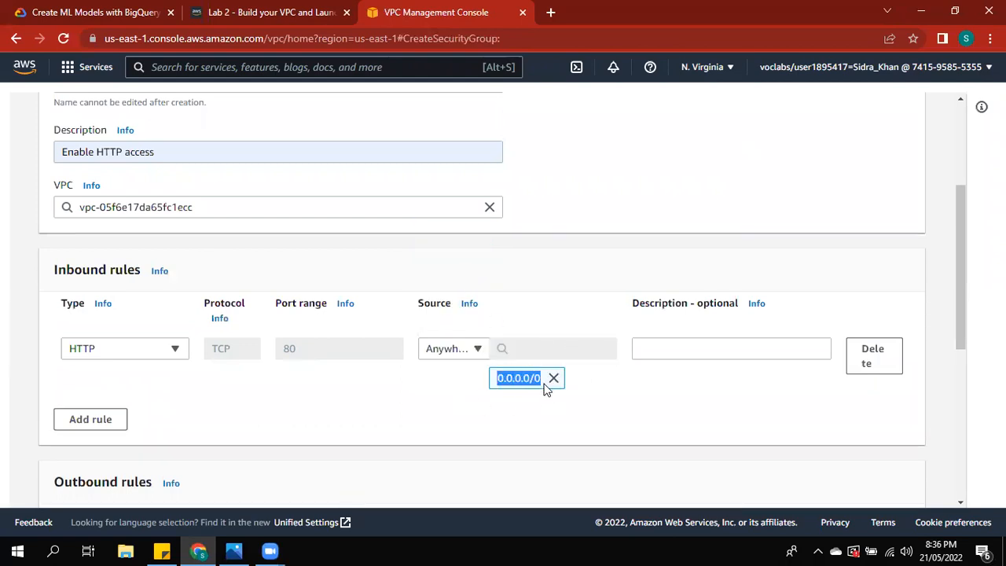
click(546, 395)
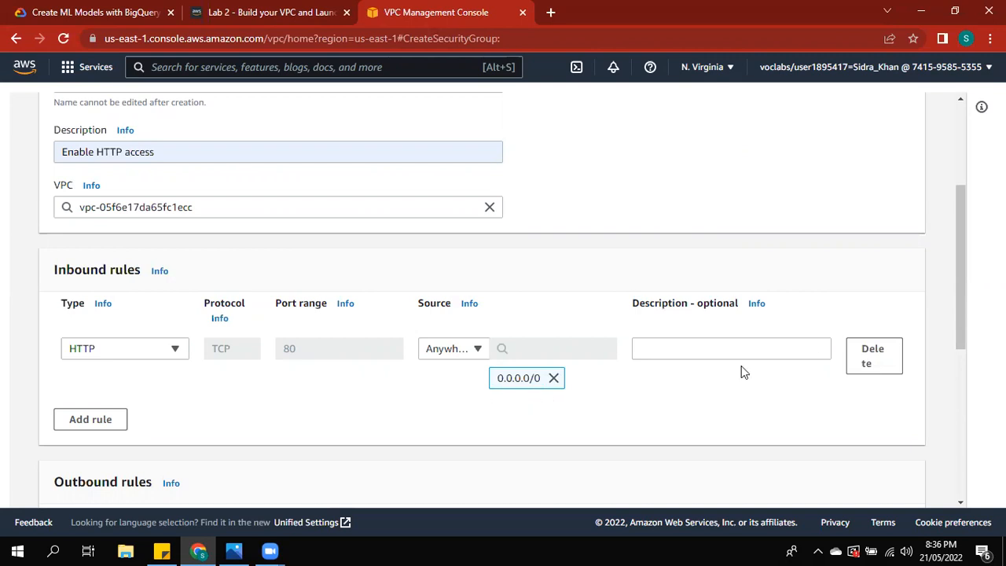
drag(963, 318, 962, 484)
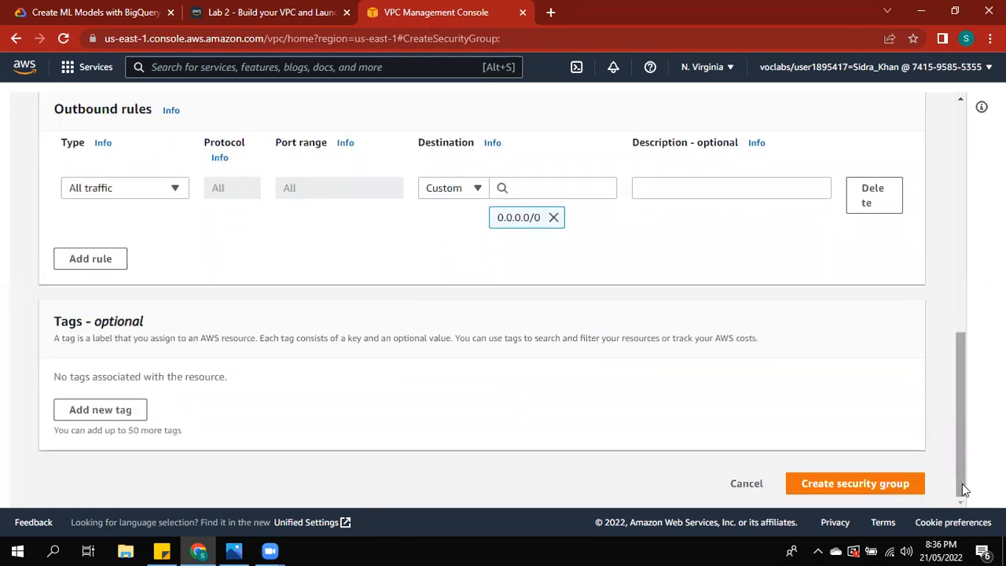
click(898, 487)
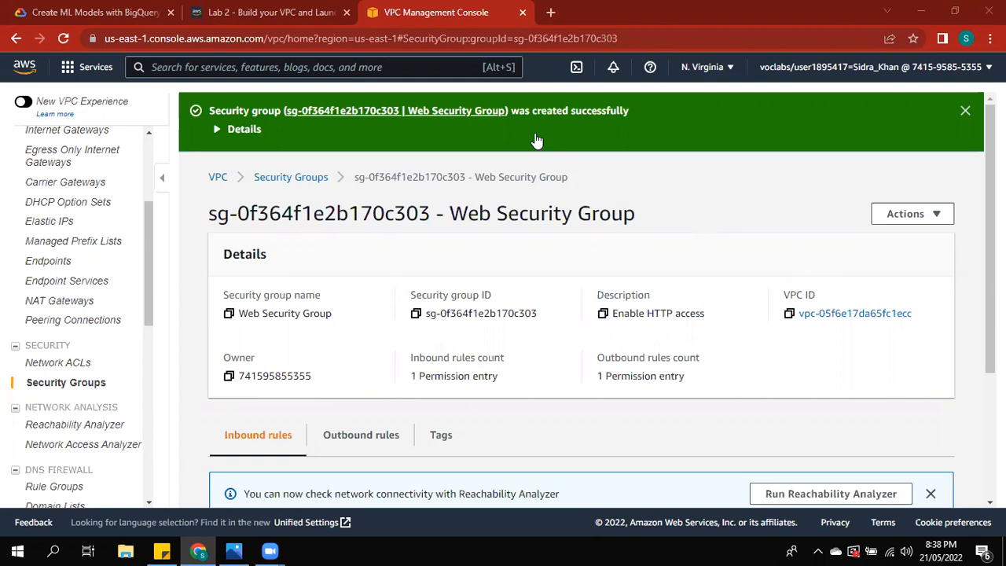
Step: Find the EC2 service by searching for "ec2" and start launching a new instance from its instances list
click(425, 64)
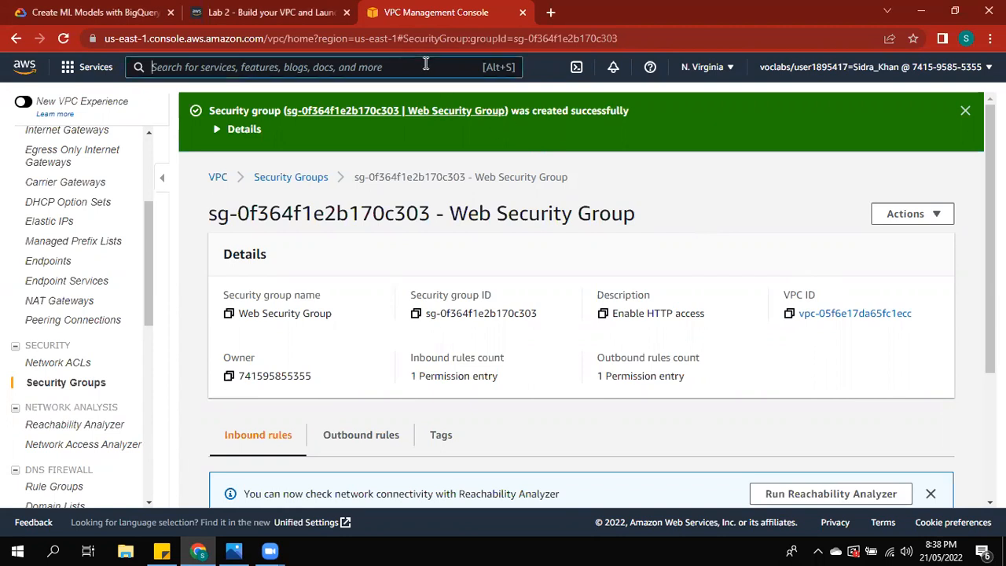
text(ec2)
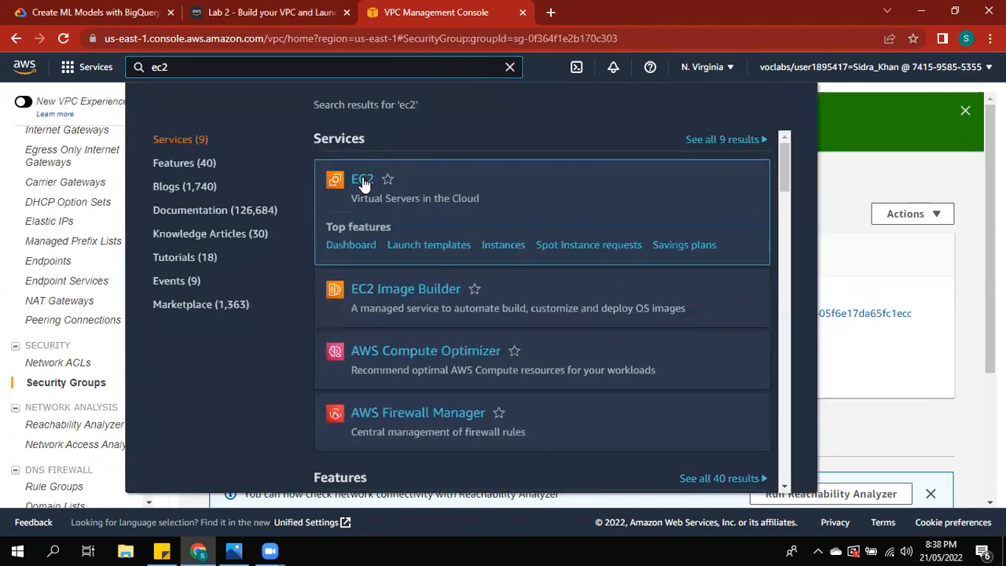
click(362, 181)
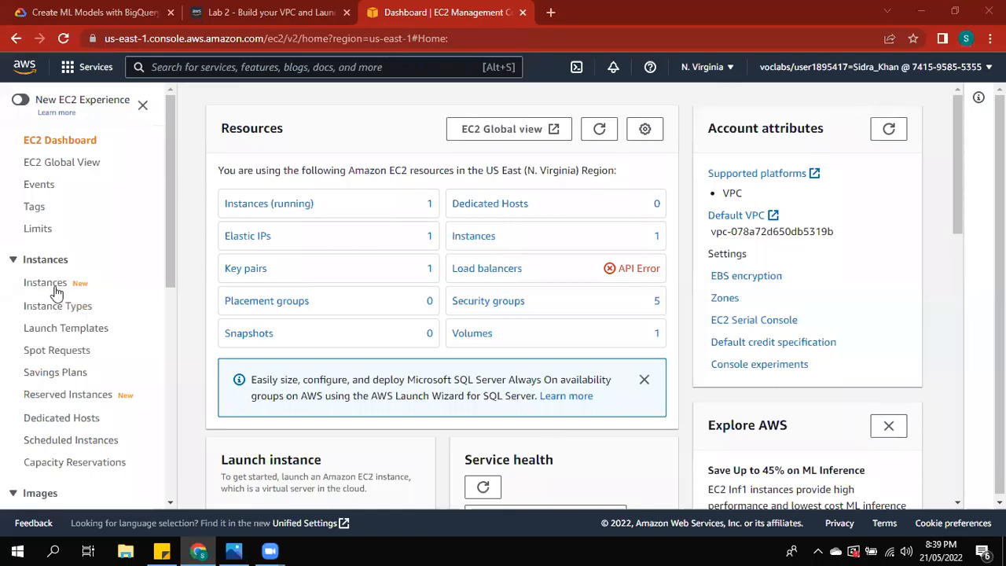
click(55, 291)
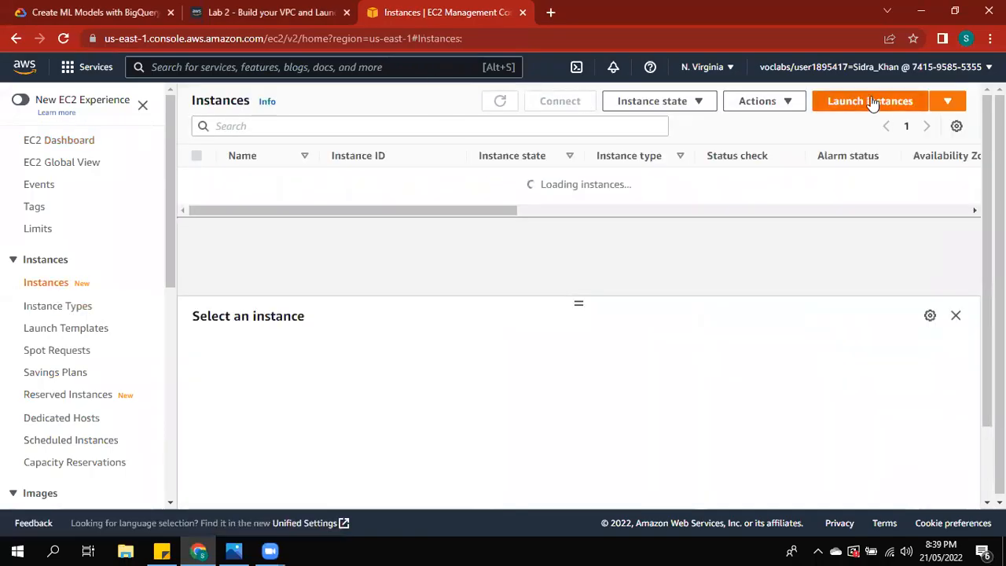
click(873, 103)
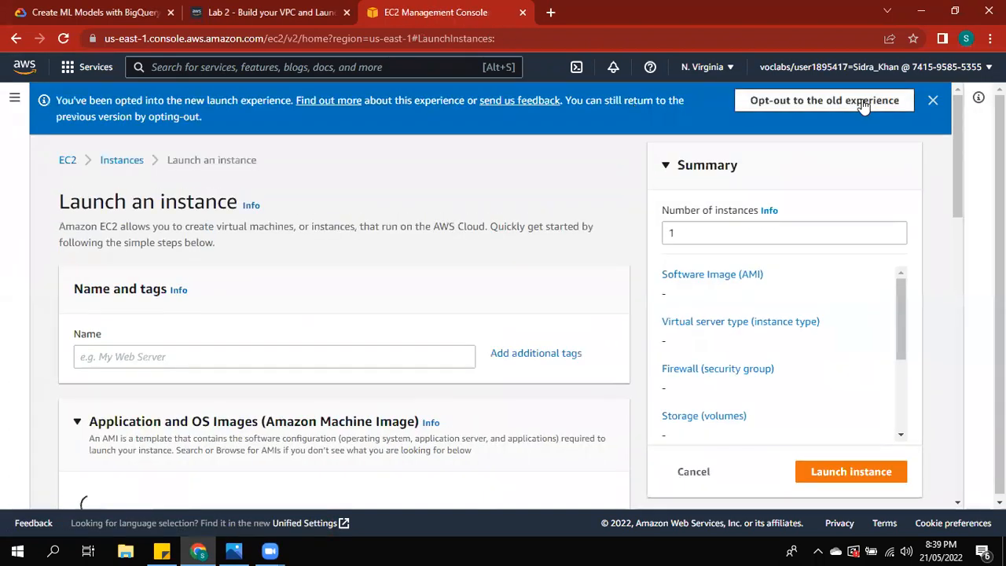
click(343, 361)
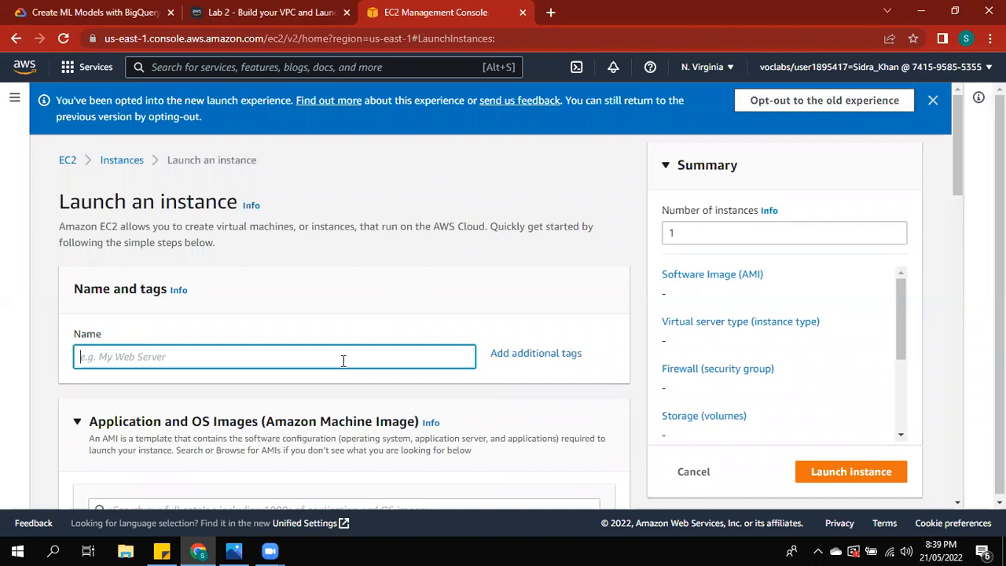
text(W)
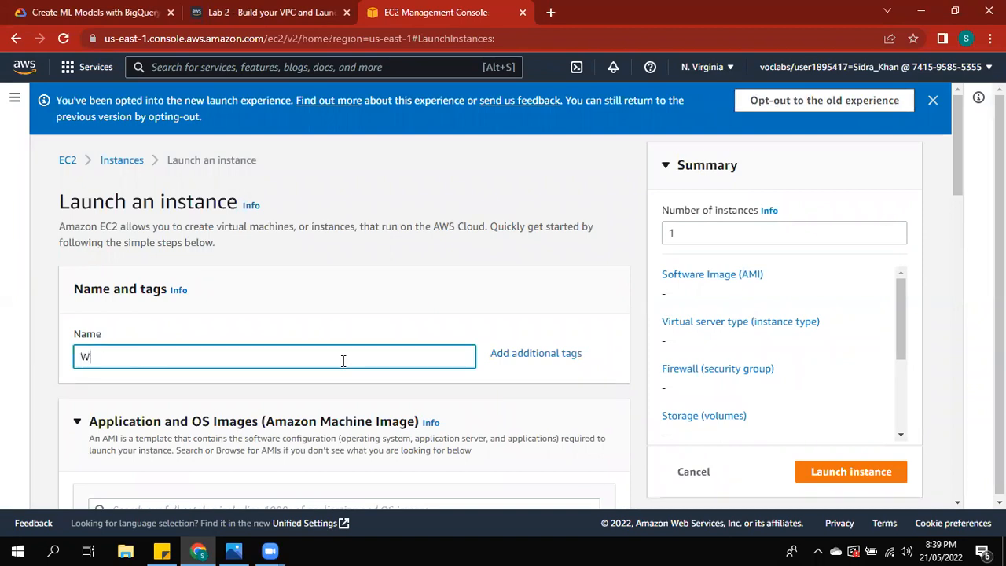
text(eb server)
Step: Opt out to the old instance launch experience
drag(957, 170, 951, 104)
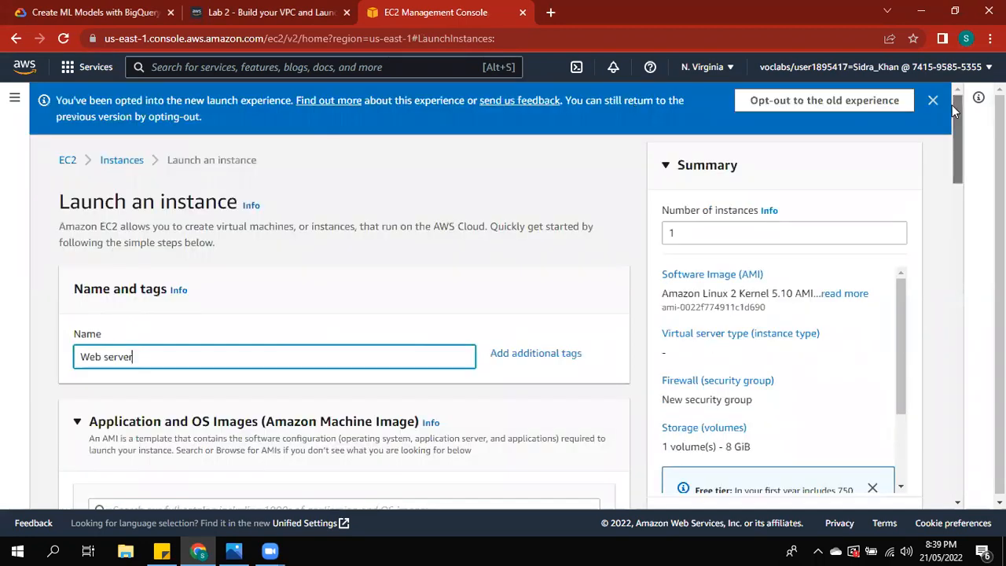
click(865, 100)
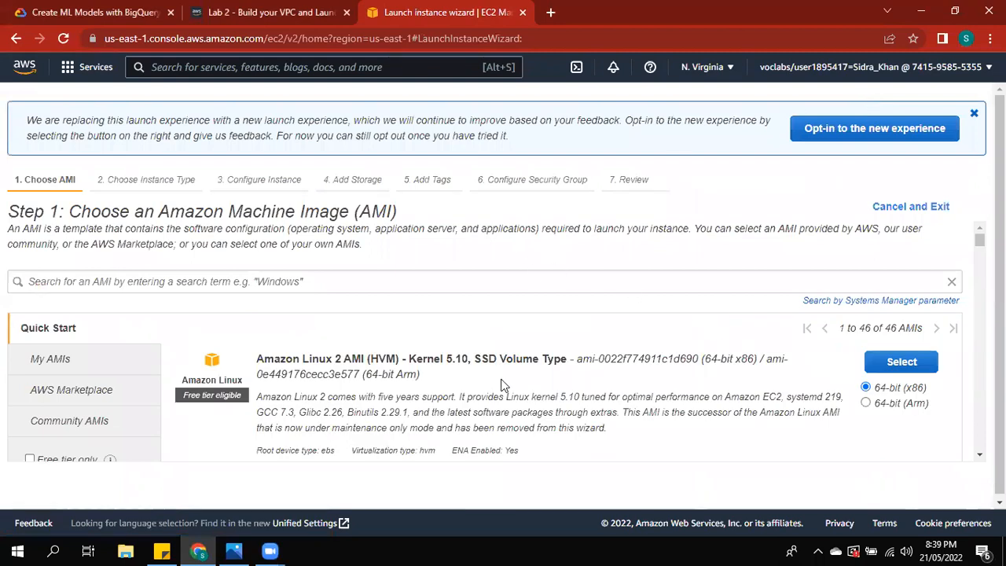
Step: Choose the 64-bit (x86) Amazon Linux 2 AMI with Kernel 5.10 and continue with the t2.micro instance type
click(884, 364)
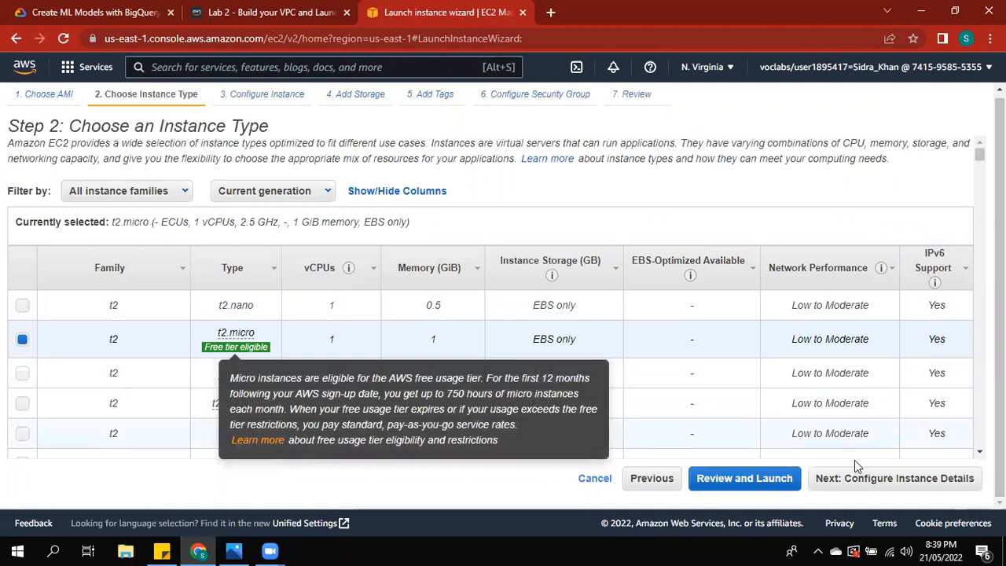
click(832, 488)
Step: Set the instance's network to Lab vpc with public subnet 2 and enable auto-assigning a public IP
double_click(309, 183)
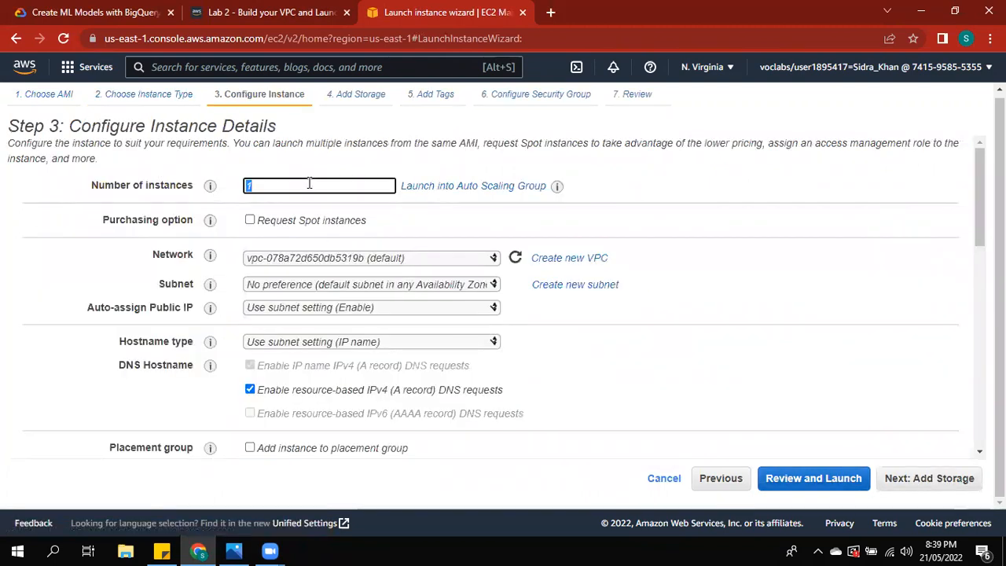
click(468, 264)
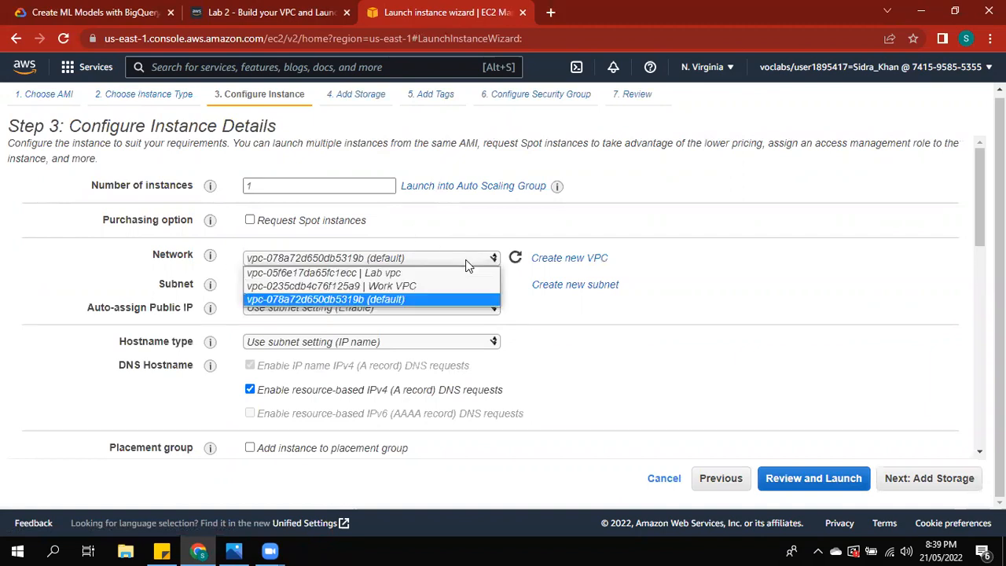
click(454, 272)
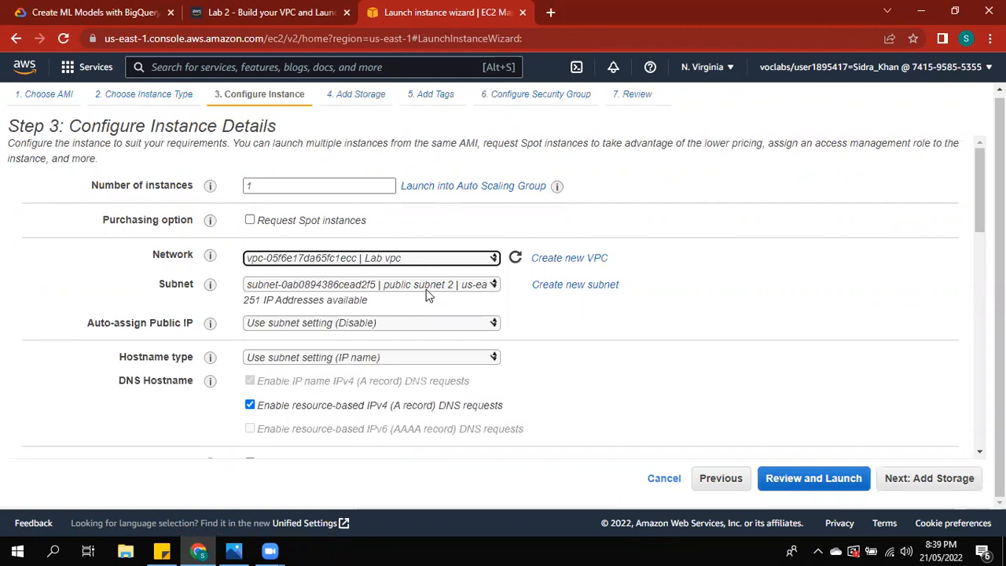
click(378, 322)
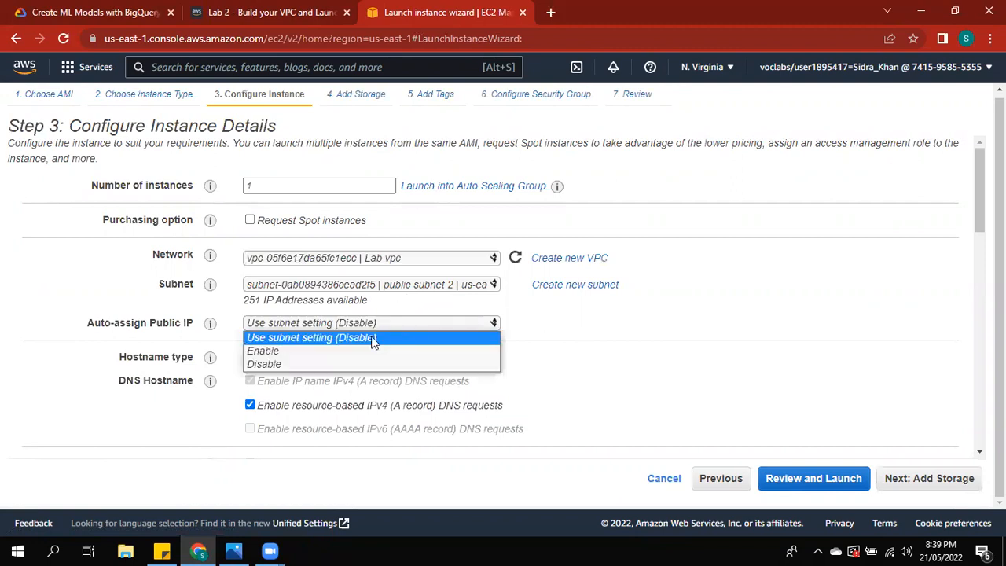
click(369, 352)
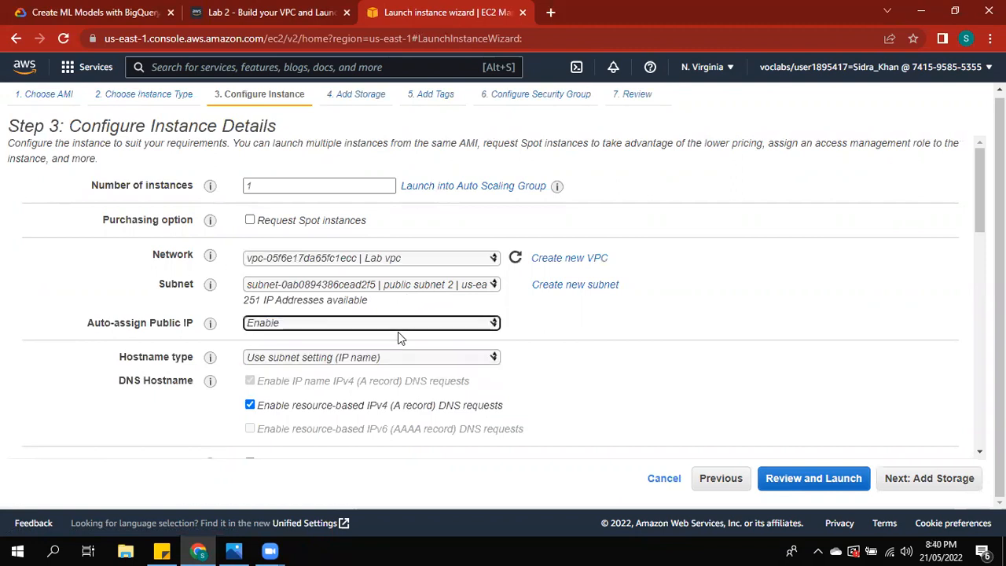
Step: Paste the bash script that installs Apache and PHP, downloads lab-app.zip and starts httpd as the instance's user data, and check it
drag(981, 236, 980, 433)
click(355, 391)
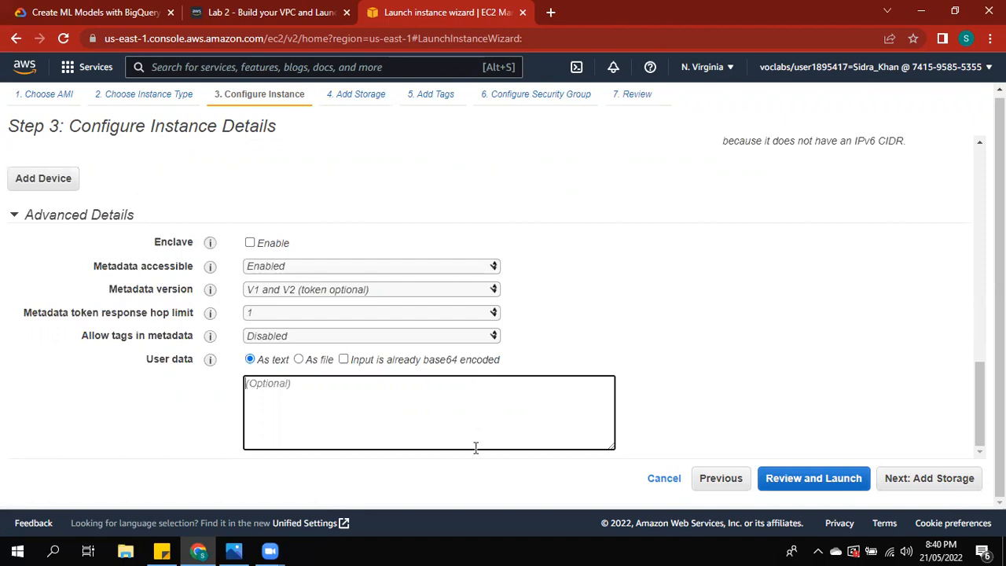
key(ctrl+v)
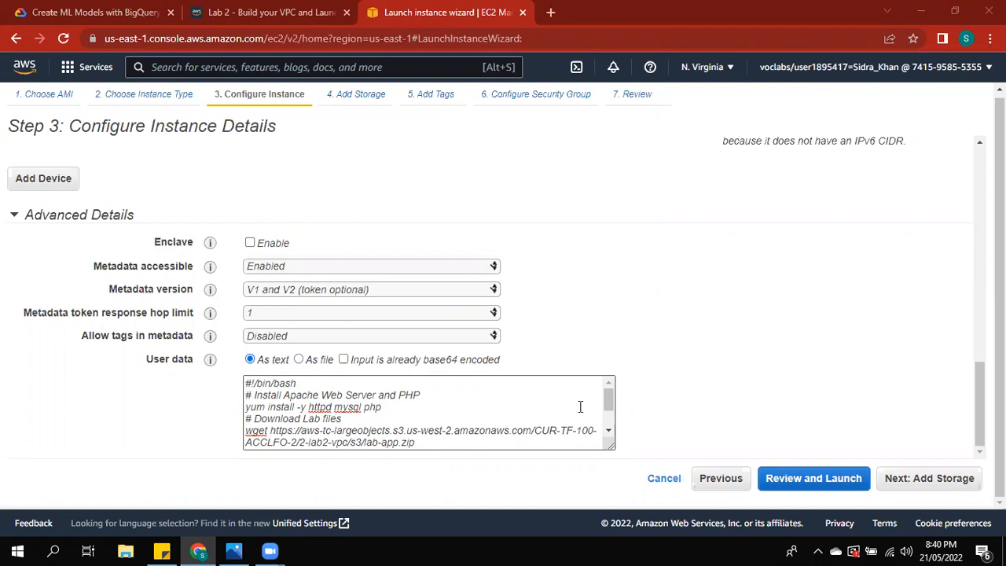
drag(607, 401, 605, 414)
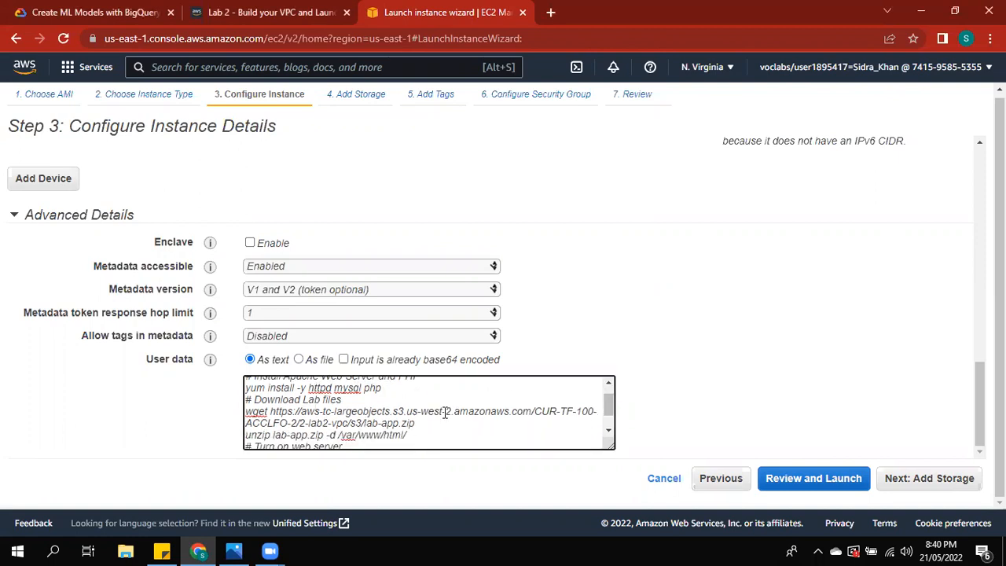
drag(610, 409, 611, 430)
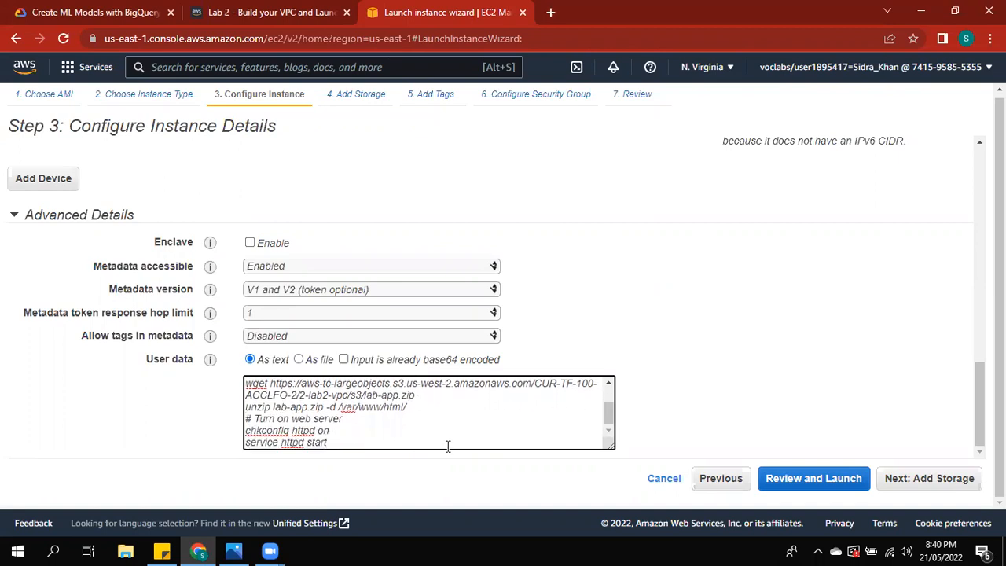
drag(250, 442, 325, 444)
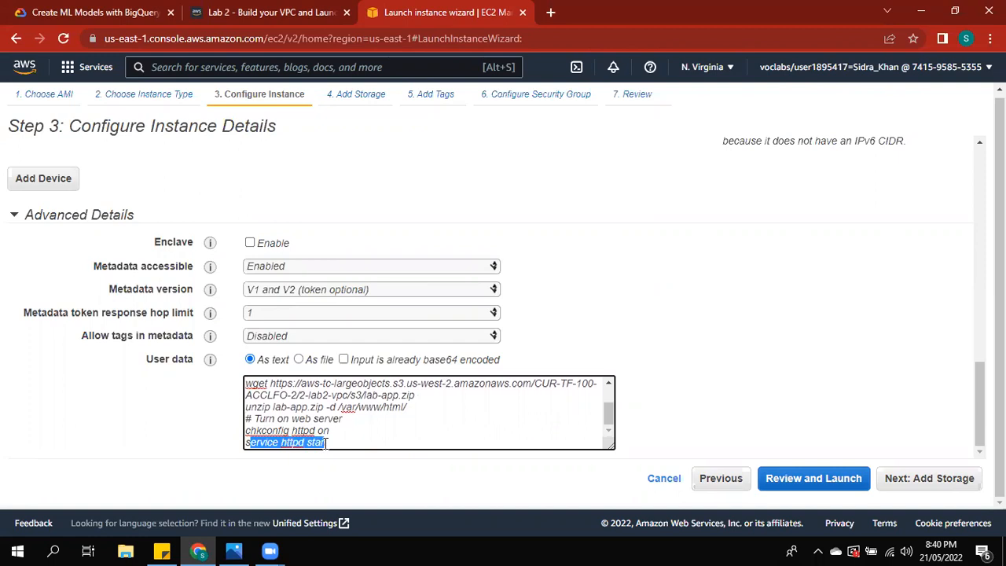
click(339, 443)
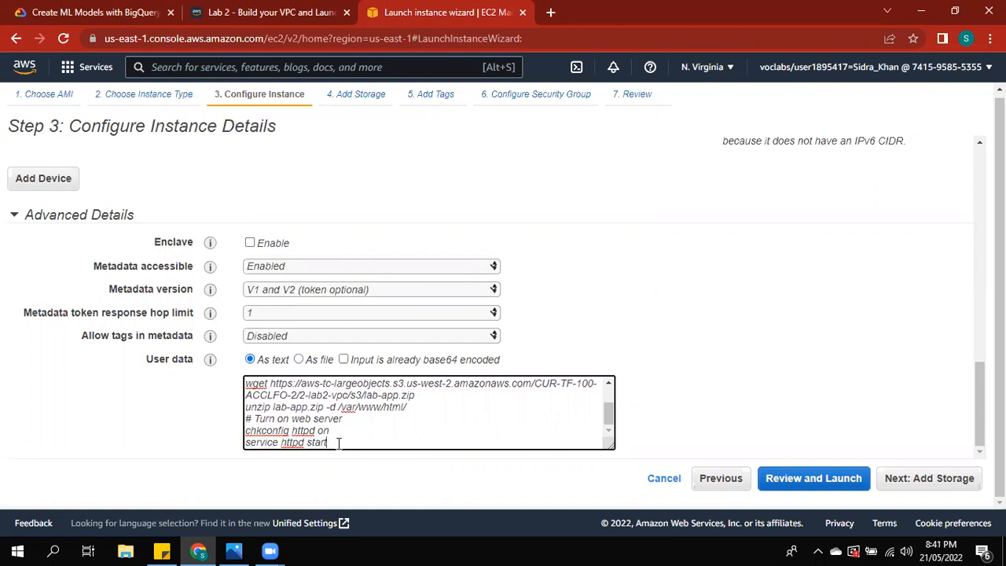
Step: Accept the default 8 GiB root storage and proceed to the security group configuration without adding tags
click(920, 476)
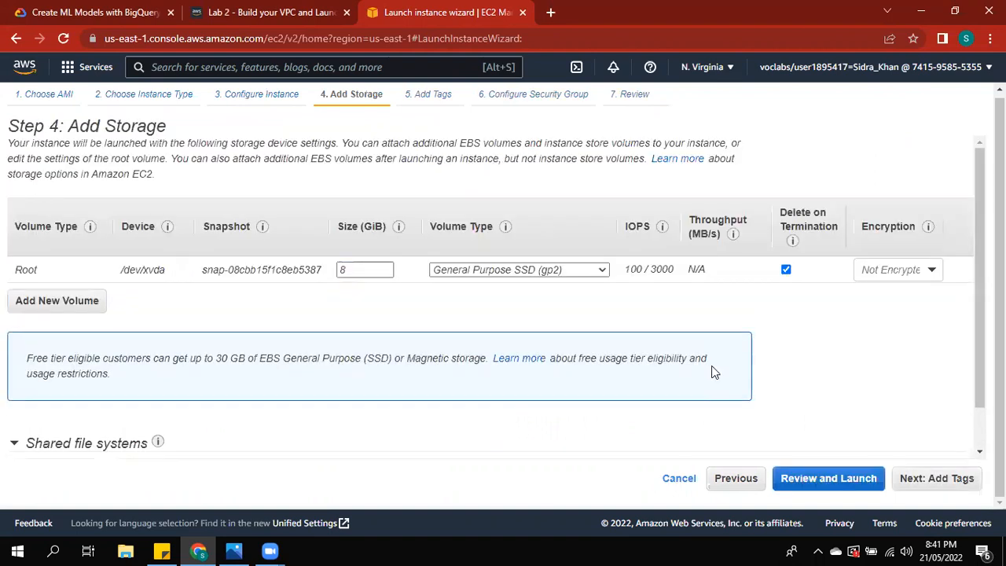
click(927, 483)
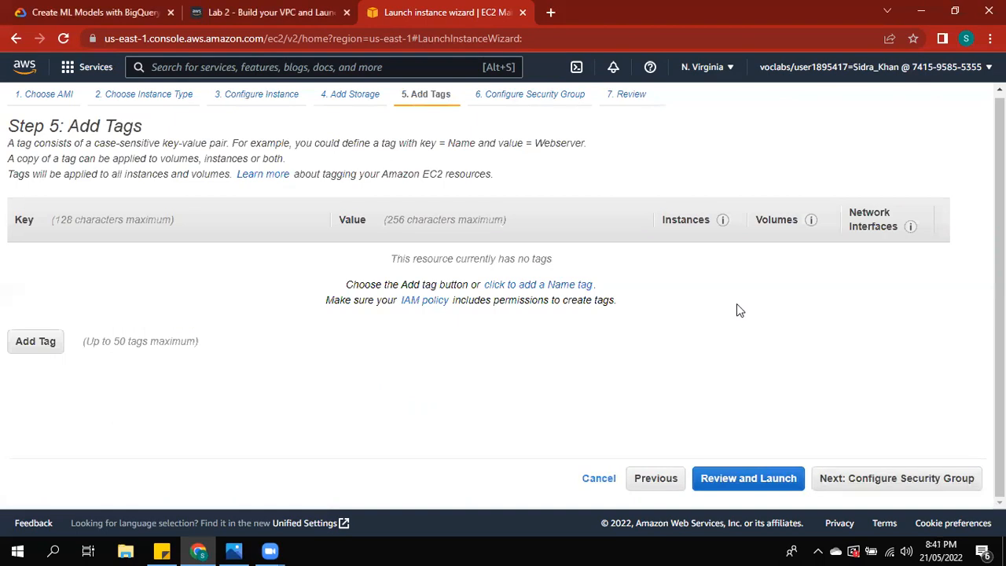
click(911, 479)
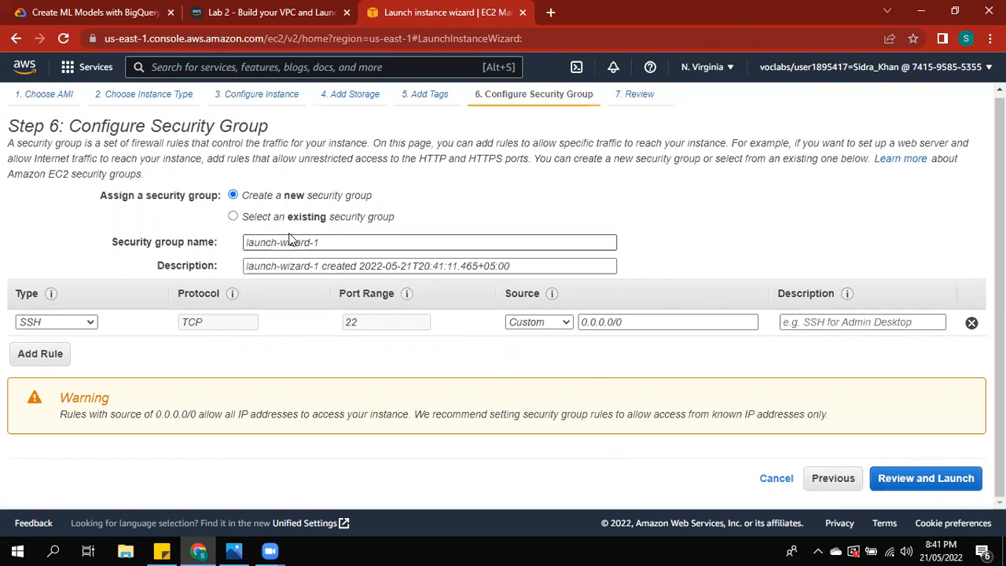
Step: Assign the existing Web Security Group to the instance and continue to the launch review despite the port 22 warning
click(257, 220)
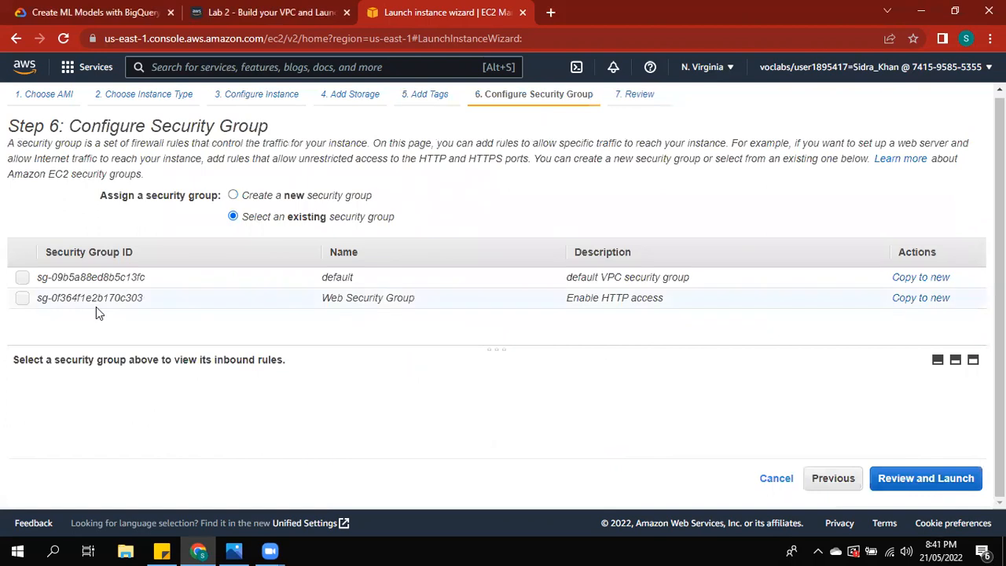
click(22, 298)
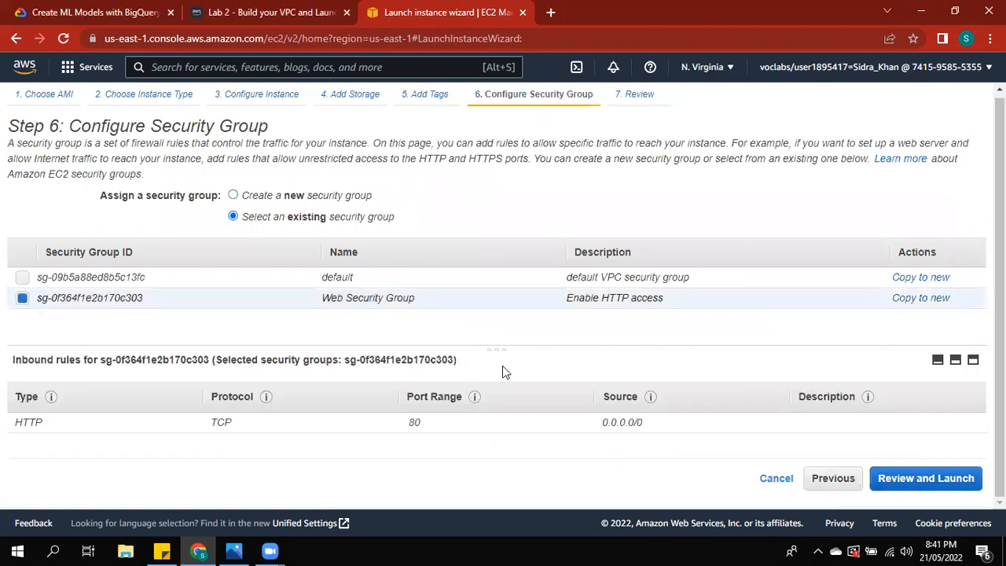
click(904, 474)
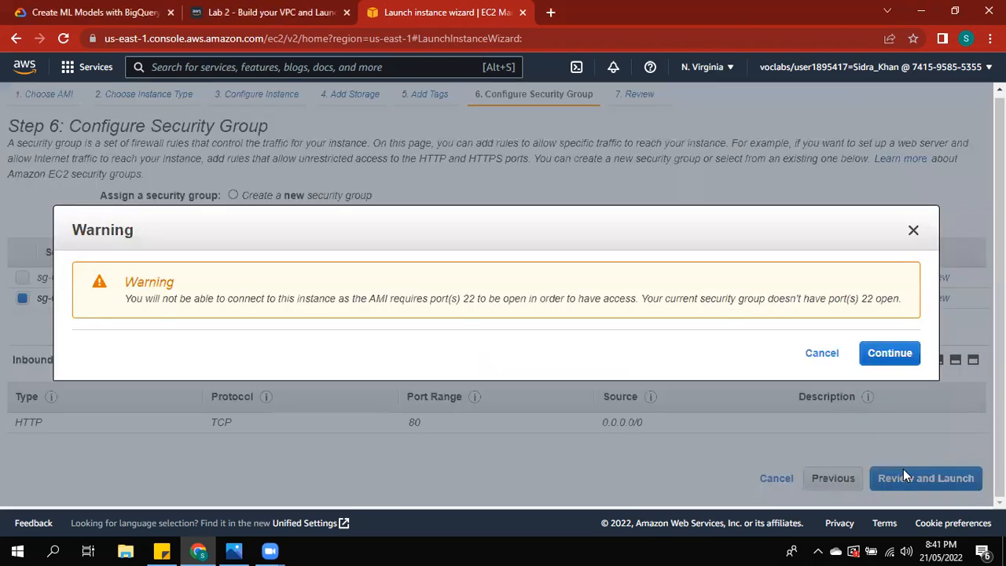
click(864, 359)
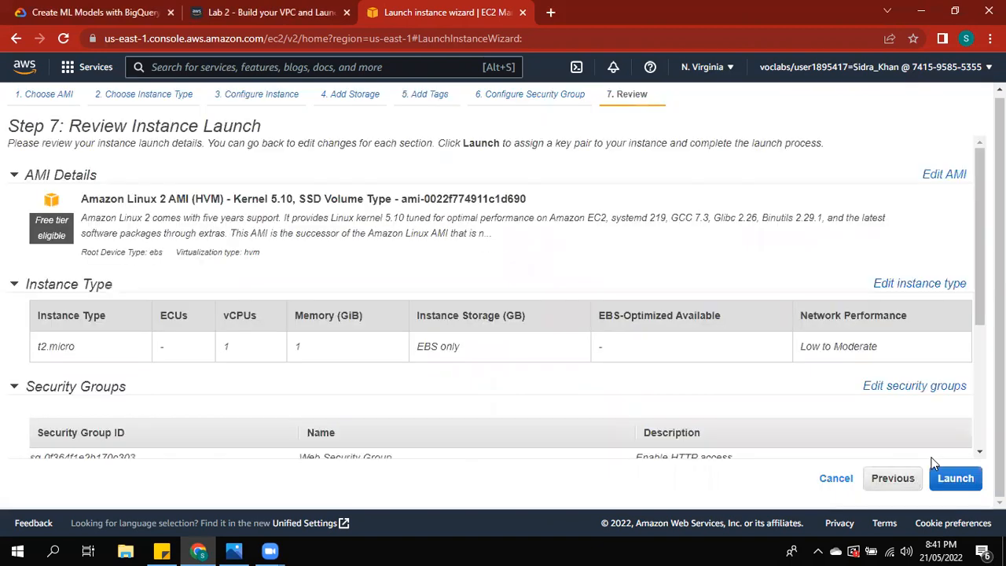
Step: Launch the instance with the existing key pair vockey, acknowledging access to its private key file
click(948, 476)
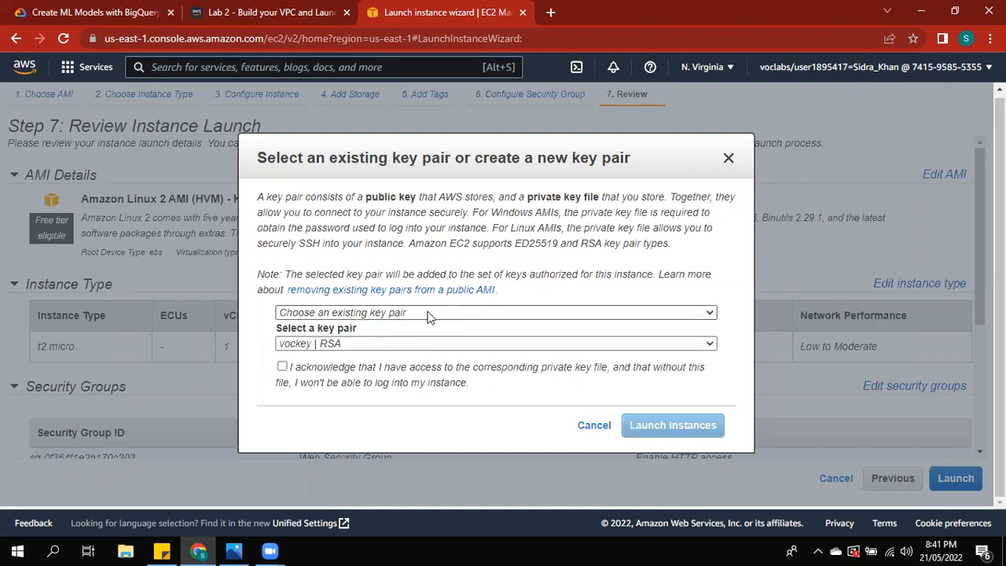
click(282, 367)
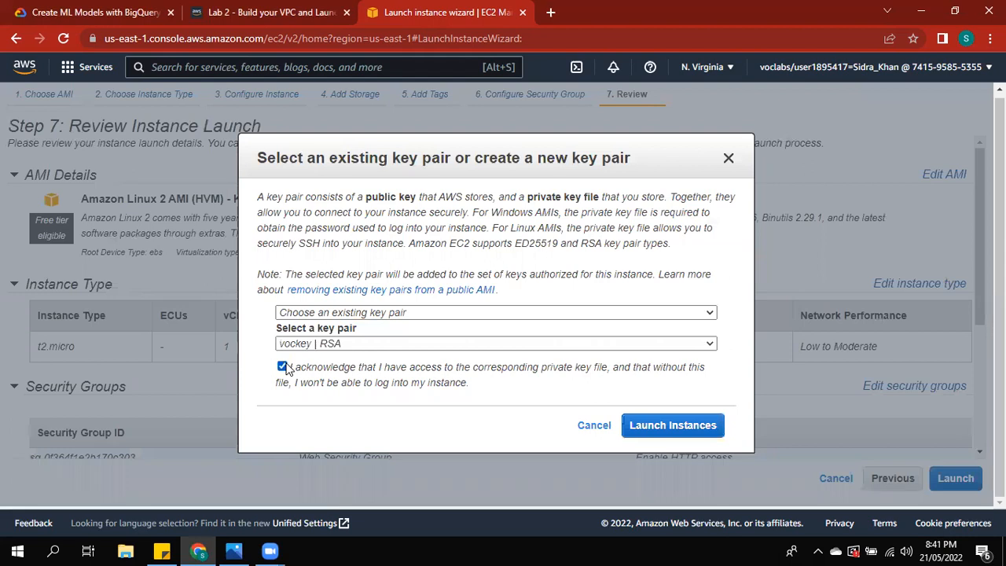
click(379, 314)
click(231, 302)
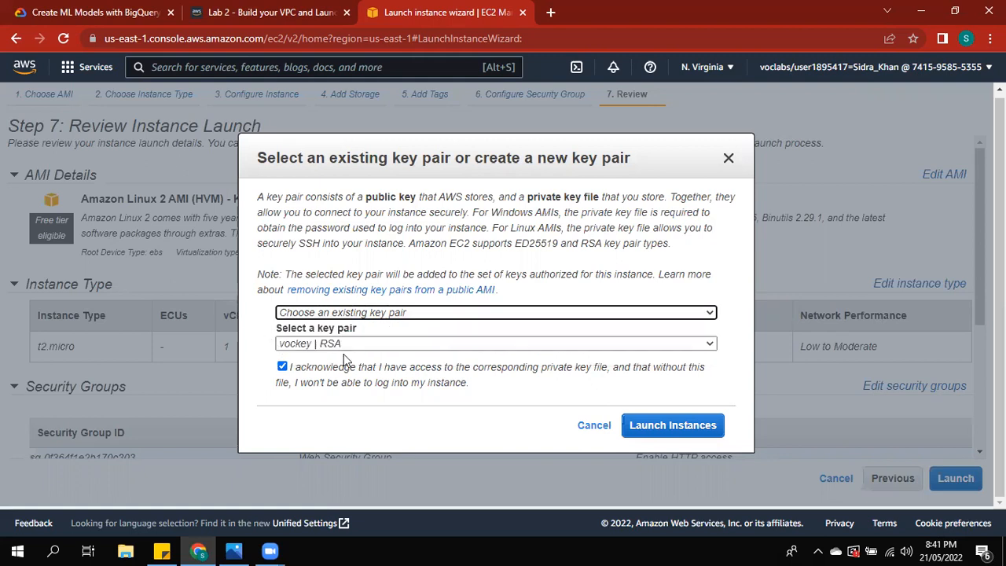
click(653, 433)
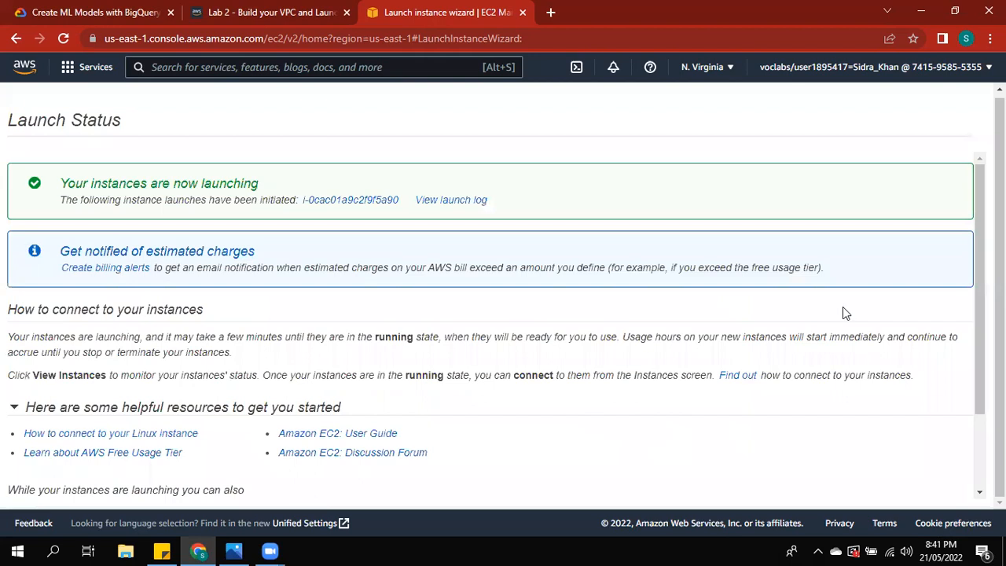
Step: View the instances list from the launch status page and refresh it to check the new instance's state
drag(979, 314, 957, 516)
scroll(959, 306, up, 5)
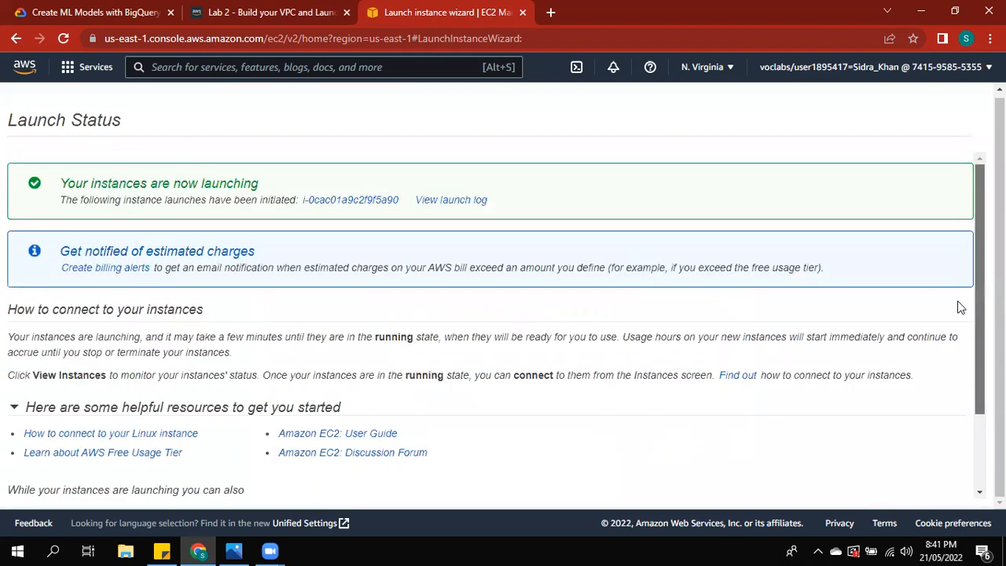
scroll(958, 306, down, 5)
click(948, 485)
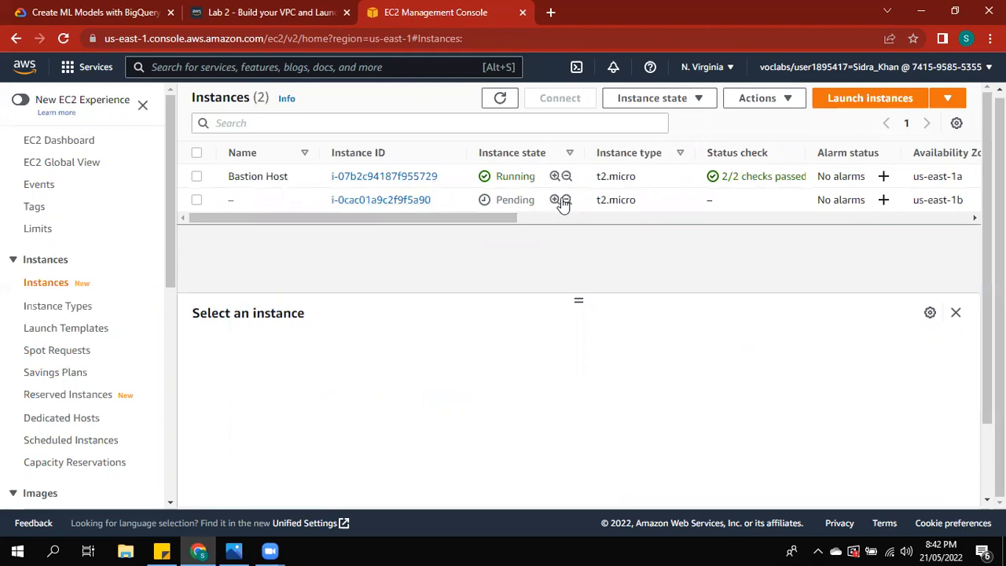
click(501, 99)
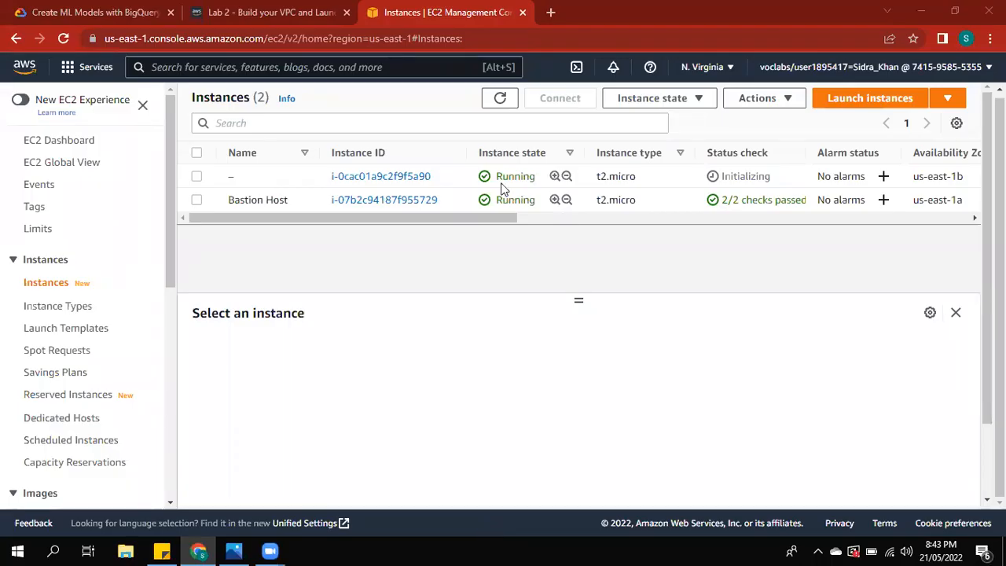
Step: Open the new unnamed instance's details and locate its public IPv4 address
click(417, 180)
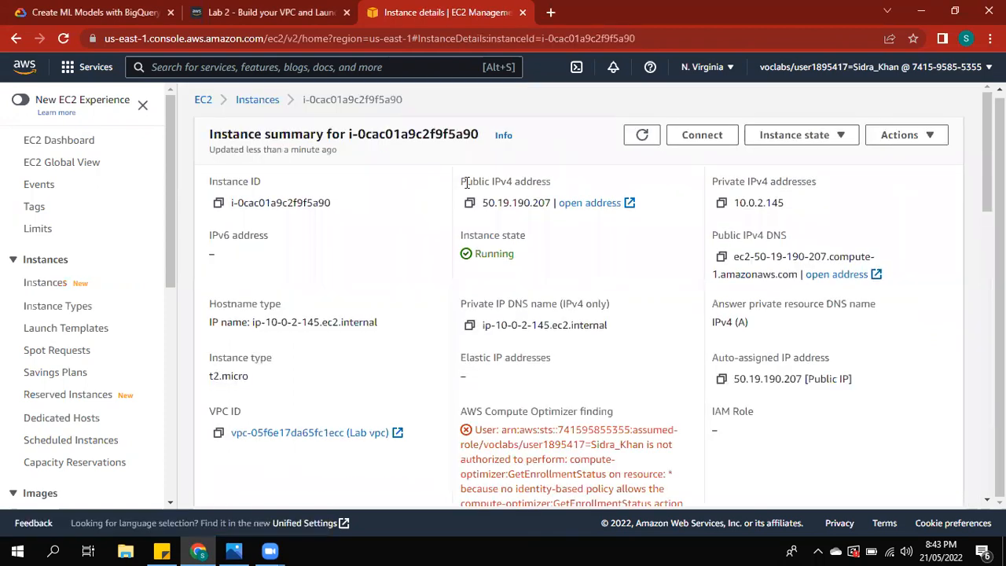
drag(461, 181, 541, 226)
click(541, 226)
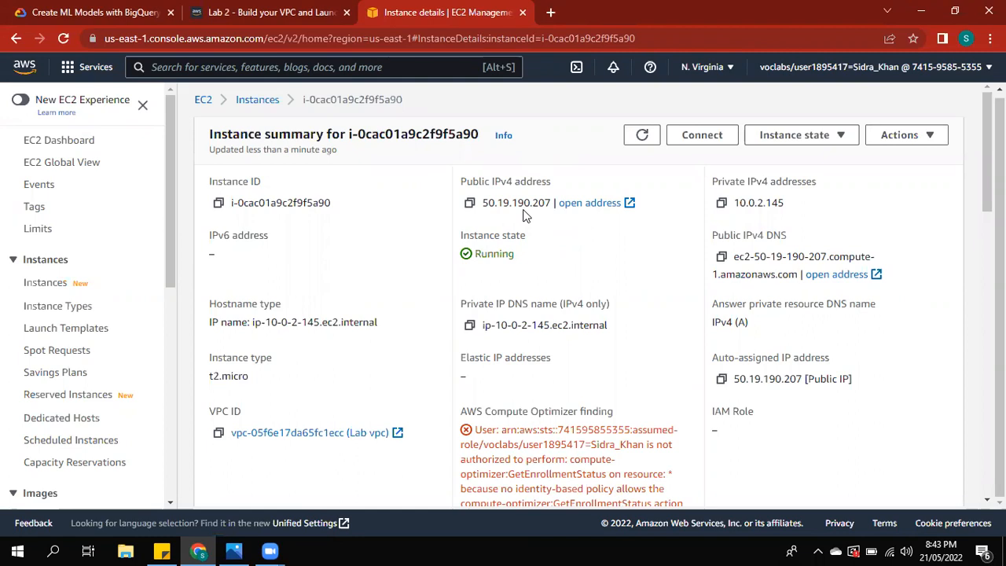
click(574, 204)
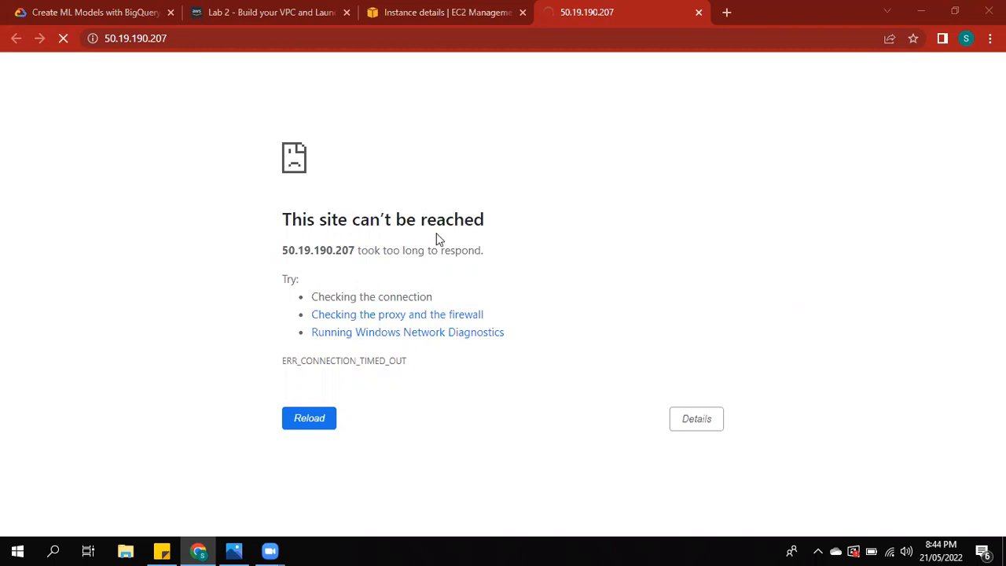
click(155, 41)
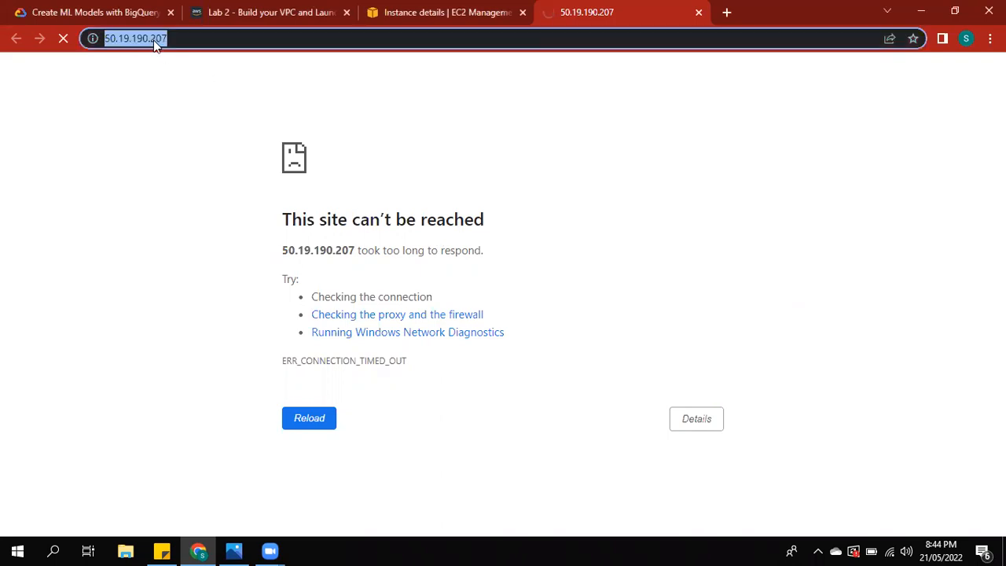
click(128, 38)
text(s//)
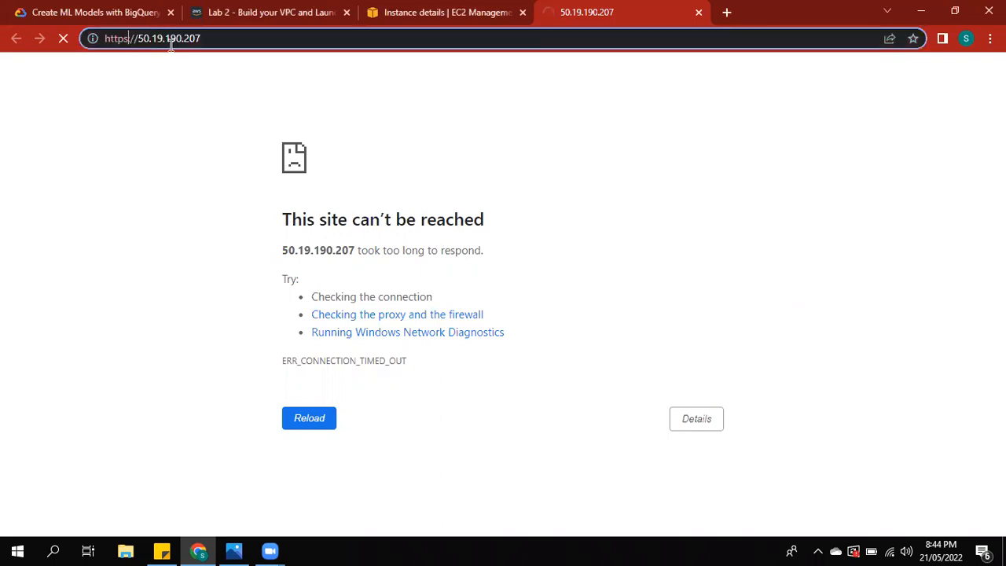
key(BackSpace)
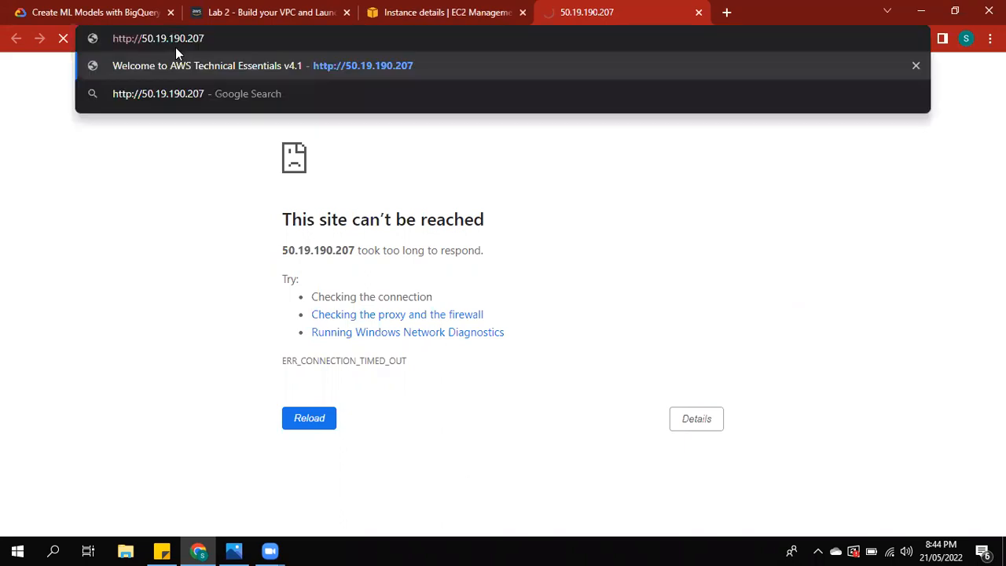
key(Return)
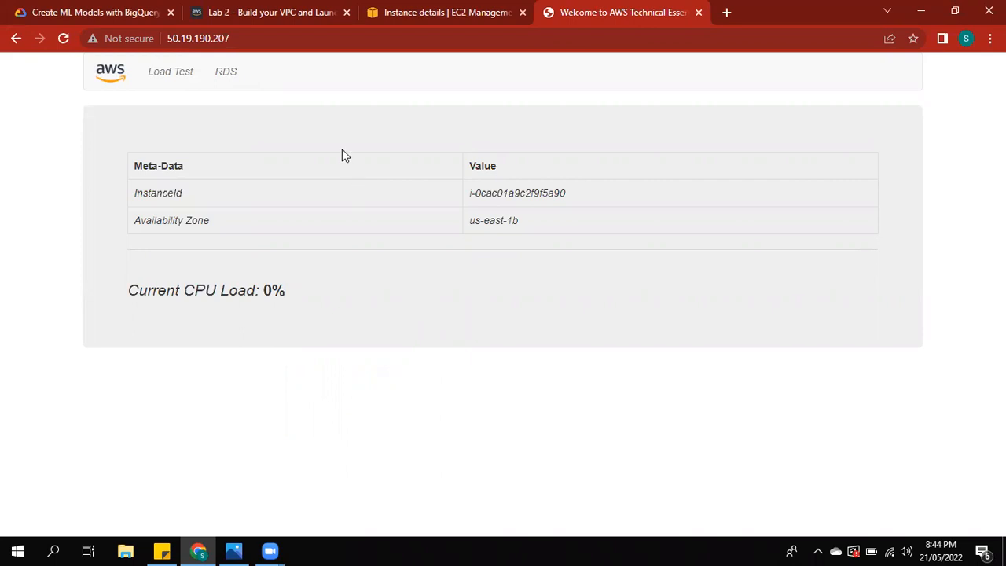
Step: Switch to Photos and review the architecture.png diagram of the VPC and its route tables
click(233, 550)
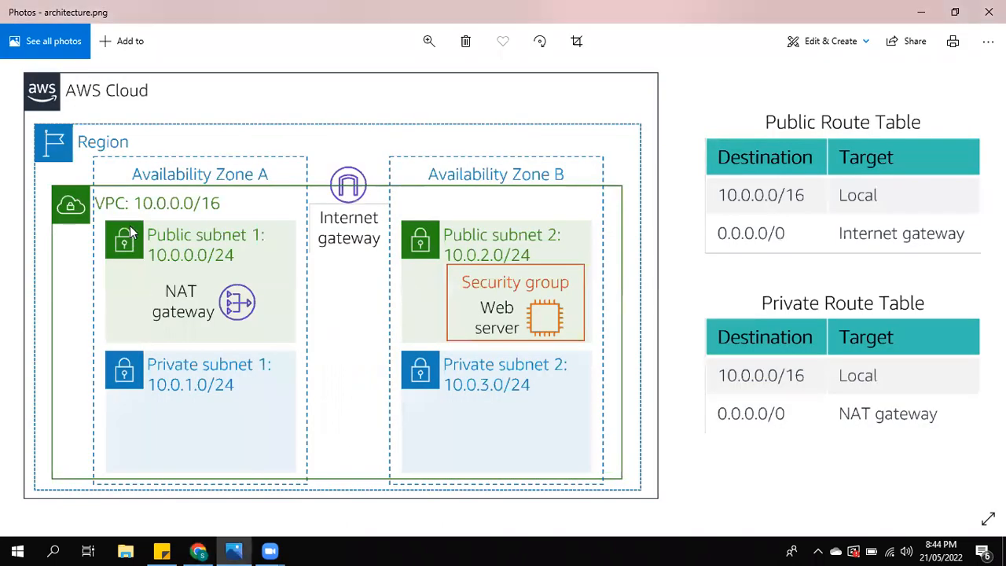